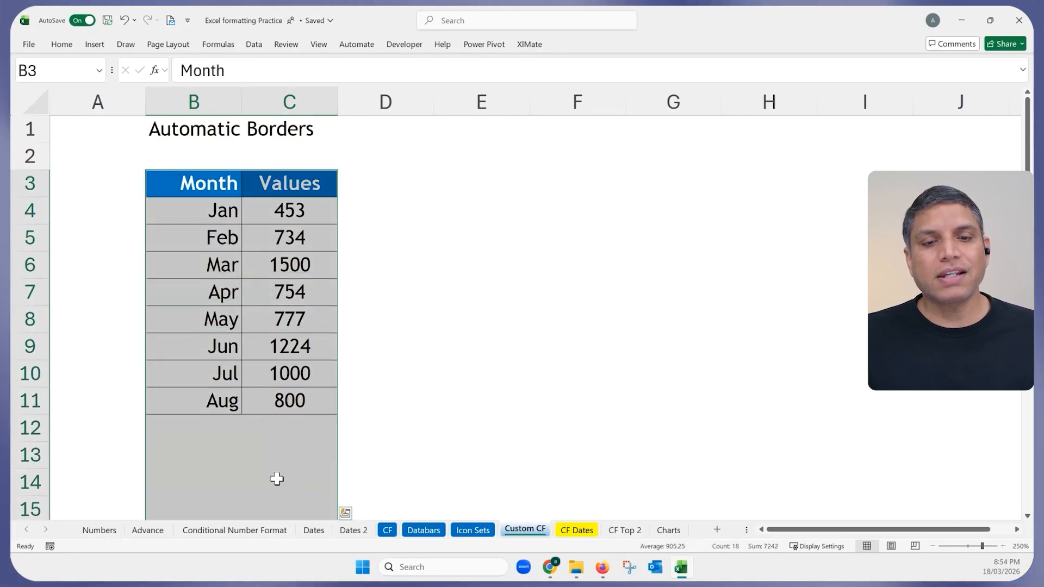
Scroll down the Custom CF sheet to bring the Month/Values table into view.
{"action": "scroll", "coordinate": [272, 457], "scroll_direction": "down", "scroll_amount": 2}
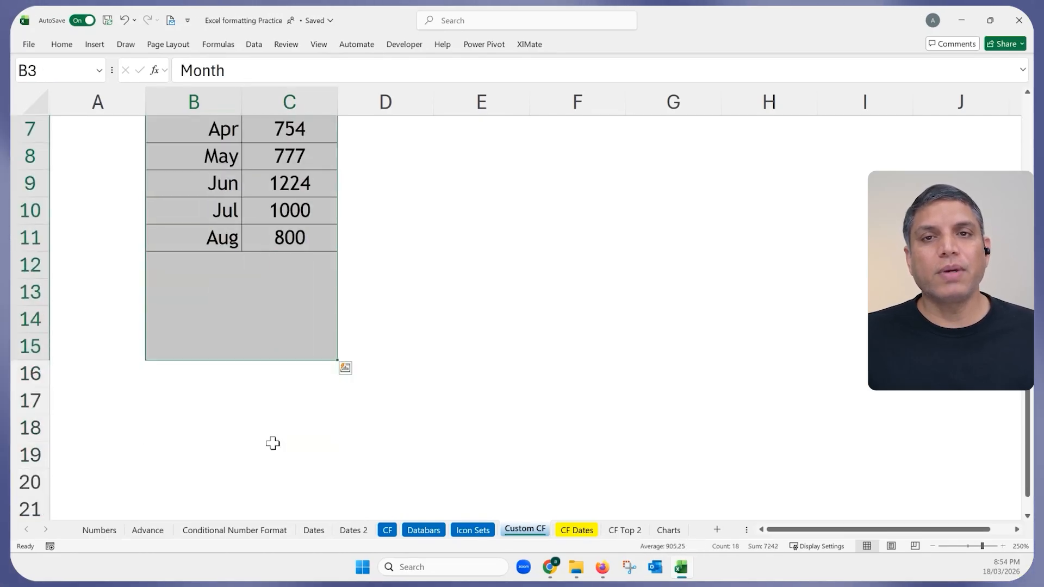
Apply All Borders to B3:C15, then undo it so the table has no borders.
{"action": "left_click", "coordinate": [61, 45]}
{"action": "left_click", "coordinate": [151, 90]}
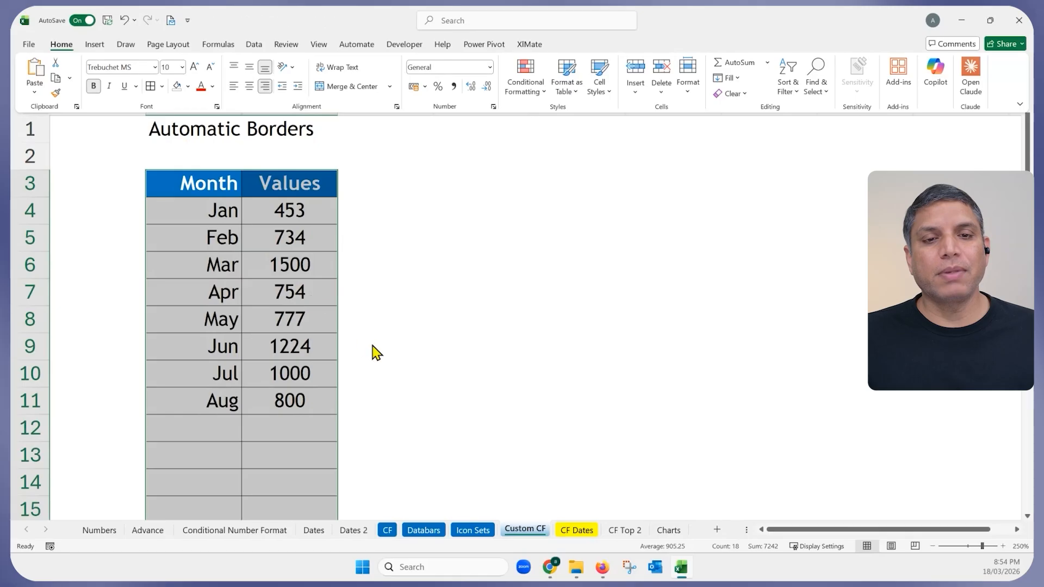
{"action": "left_click", "coordinate": [375, 349]}
{"action": "scroll", "coordinate": [374, 344], "scroll_direction": "down", "scroll_amount": 2}
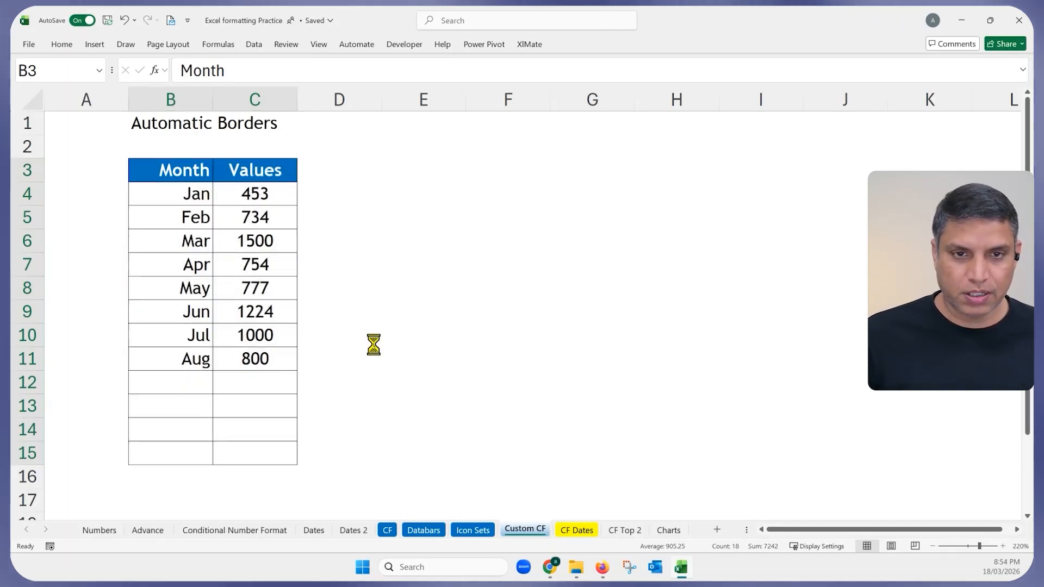
{"action": "scroll", "coordinate": [374, 343], "scroll_direction": "up", "scroll_amount": 2}
{"action": "key", "text": "ctrl+z"}
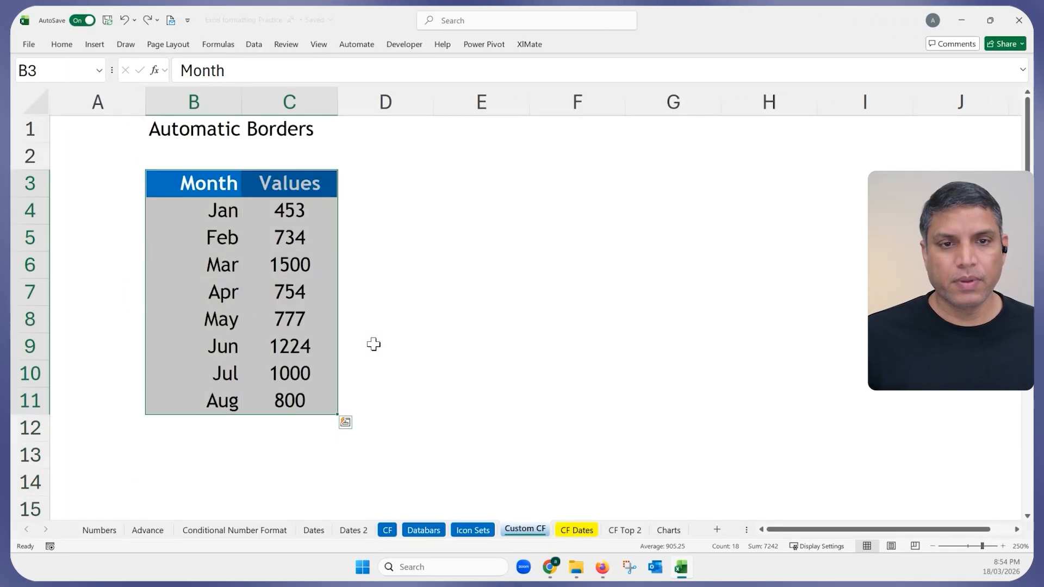
{"action": "left_click", "coordinate": [298, 450]}
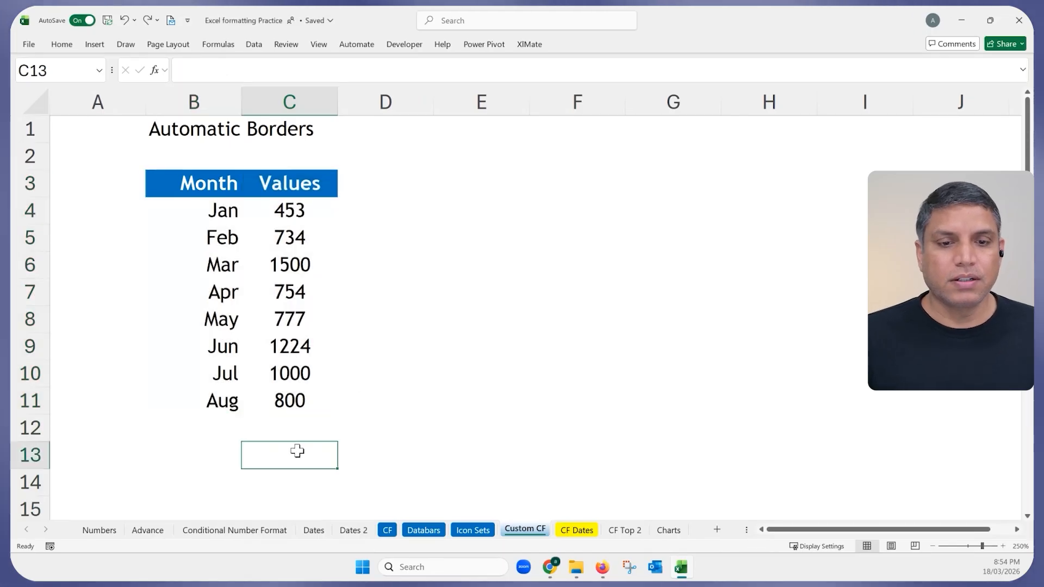
{"action": "left_click", "coordinate": [304, 400]}
{"action": "left_click_drag", "start_coordinate": [273, 399], "coordinate": [191, 191]}
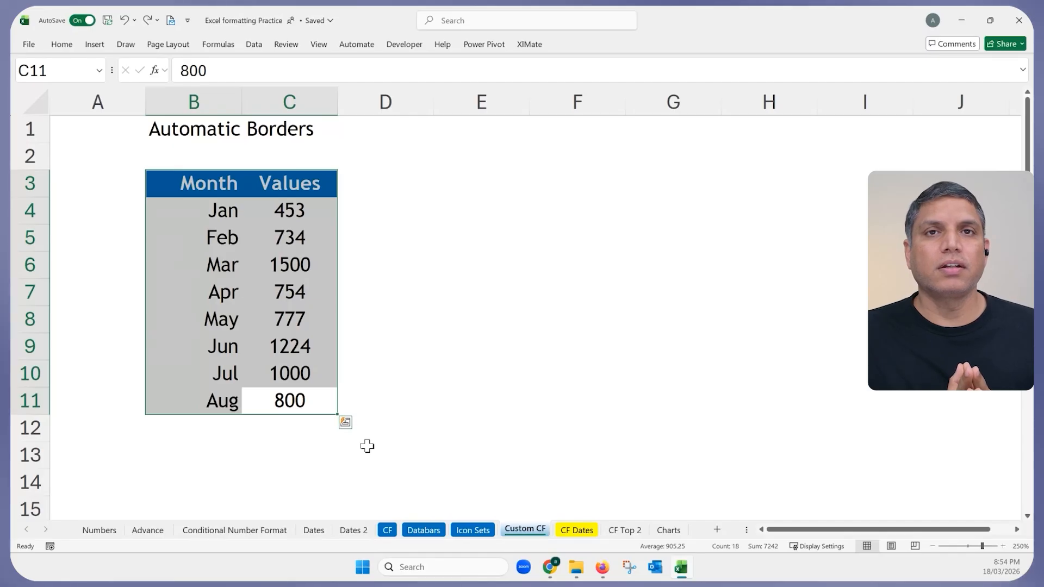
{"action": "left_click", "coordinate": [219, 423]}
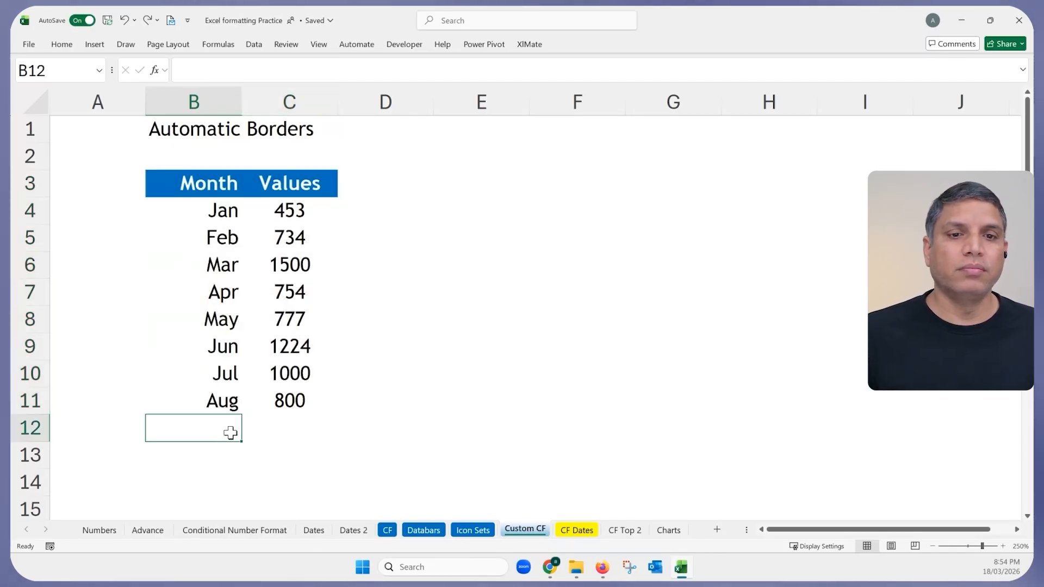
{"action": "left_click", "coordinate": [269, 426]}
{"action": "left_click", "coordinate": [290, 320]}
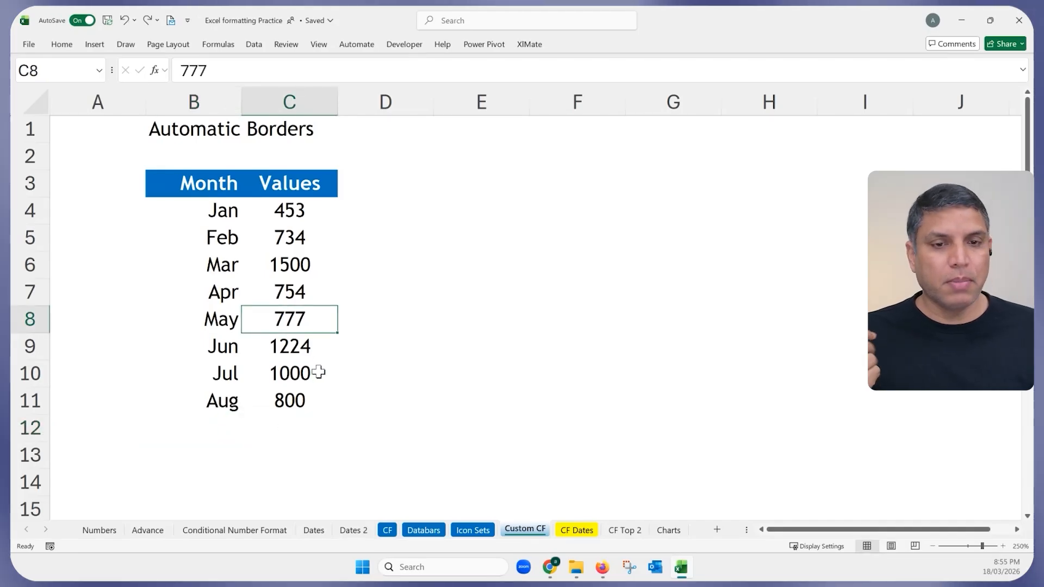
{"action": "key", "text": "Delete"}
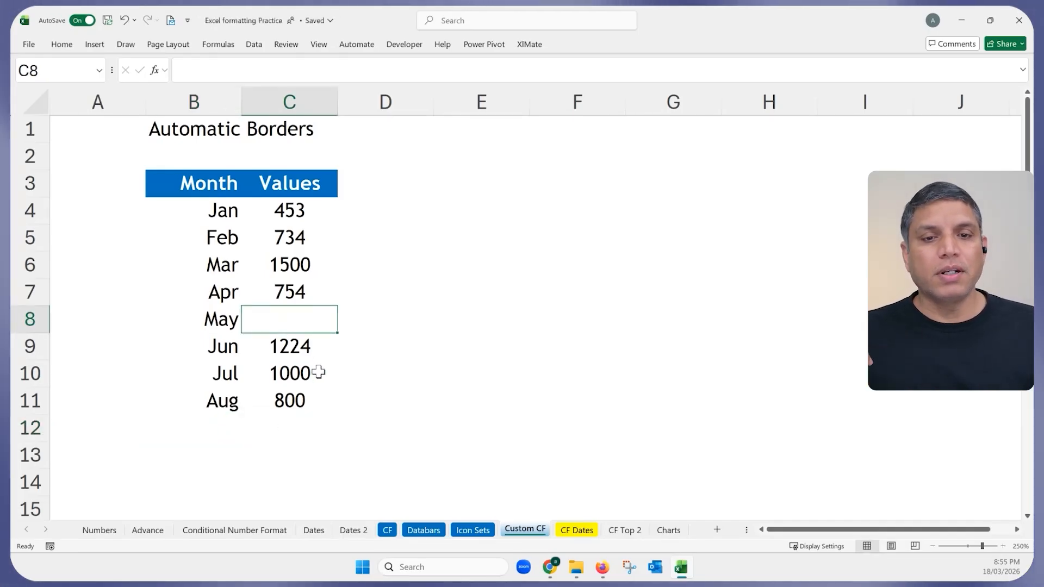
{"action": "left_click", "coordinate": [217, 318]}
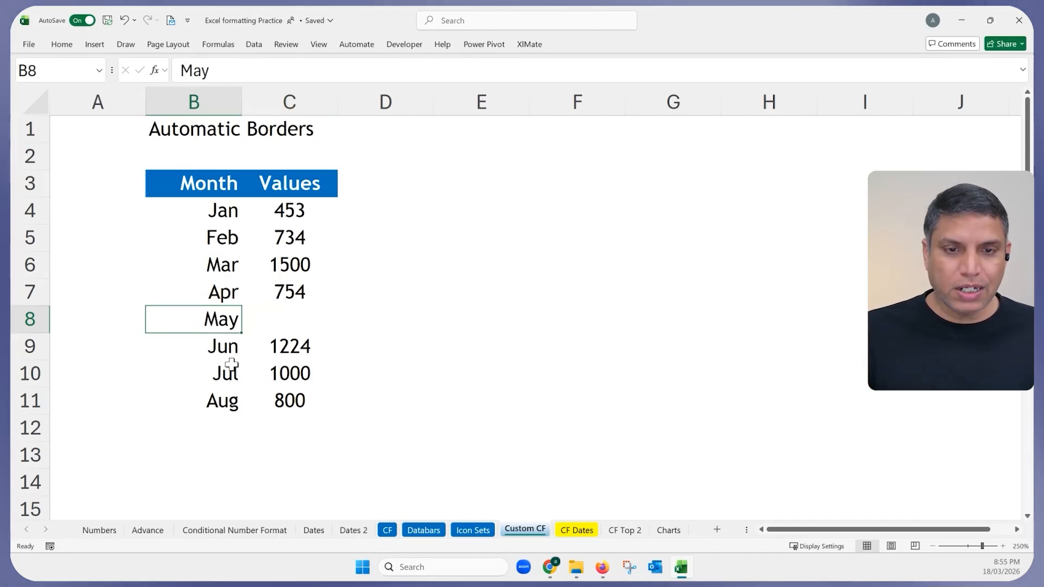
{"action": "key", "text": "ctrl+z"}
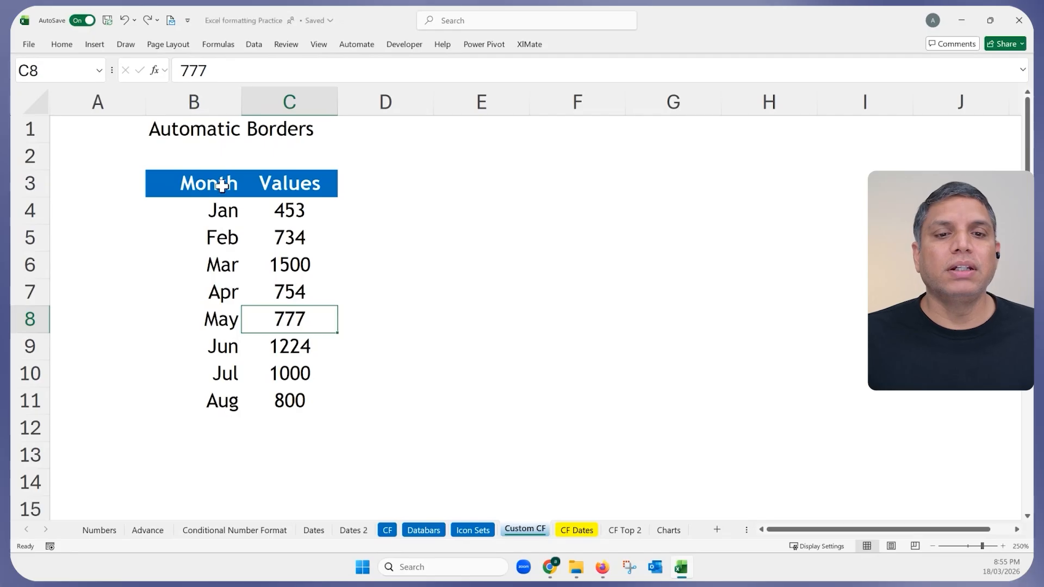
{"action": "left_click_drag", "start_coordinate": [225, 183], "coordinate": [282, 400]}
{"action": "left_click_drag", "start_coordinate": [227, 174], "coordinate": [235, 397]}
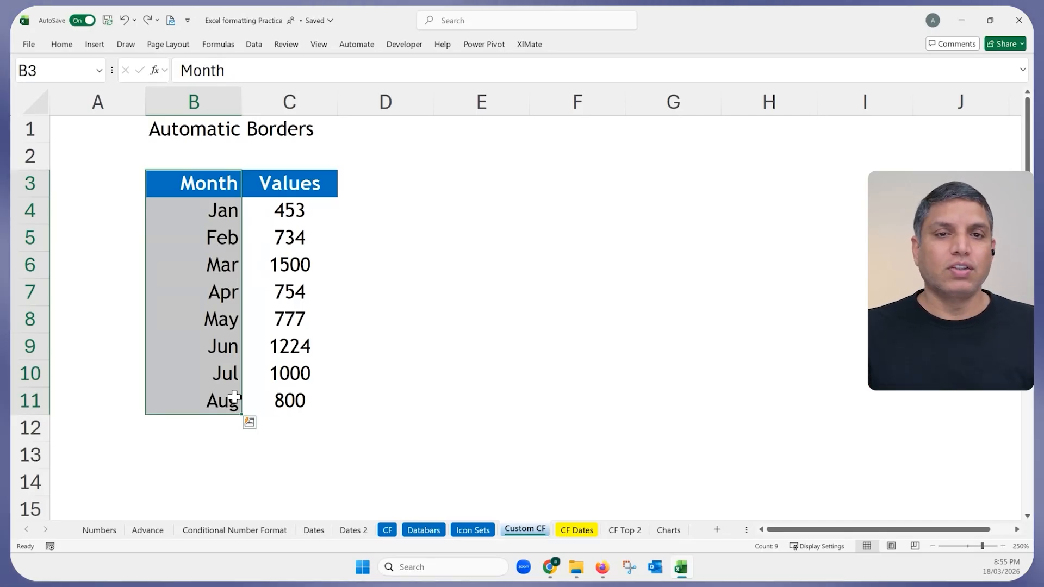
{"action": "left_click", "coordinate": [214, 177]}
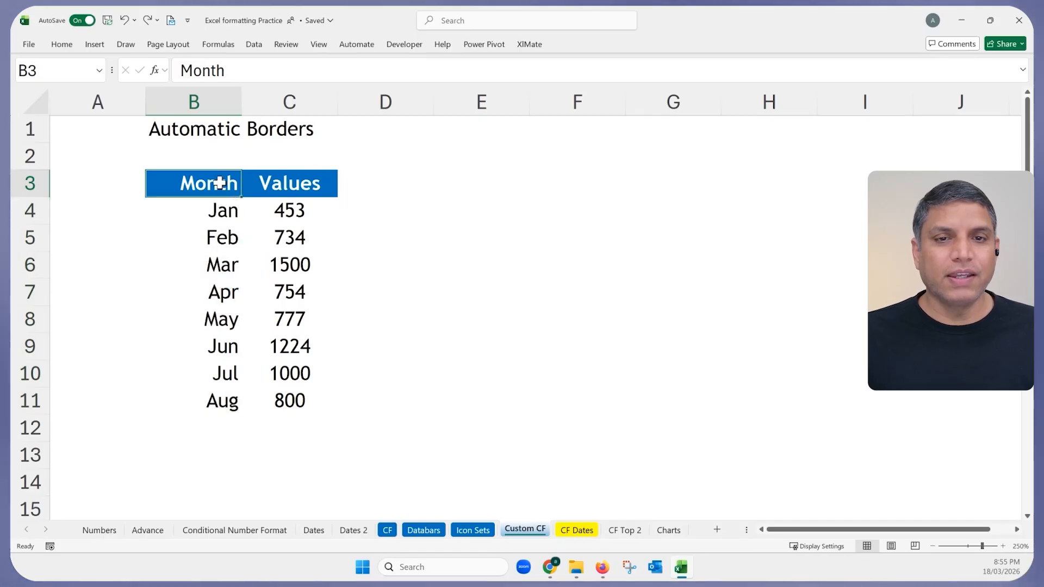
{"action": "left_click_drag", "start_coordinate": [219, 184], "coordinate": [217, 234]}
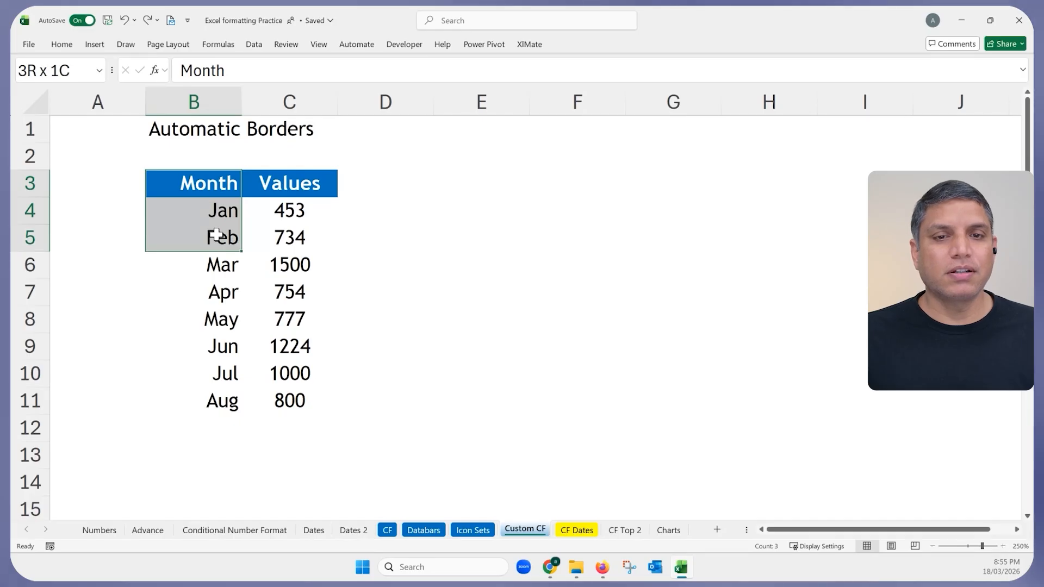
{"action": "left_click_drag", "start_coordinate": [211, 181], "coordinate": [217, 240]}
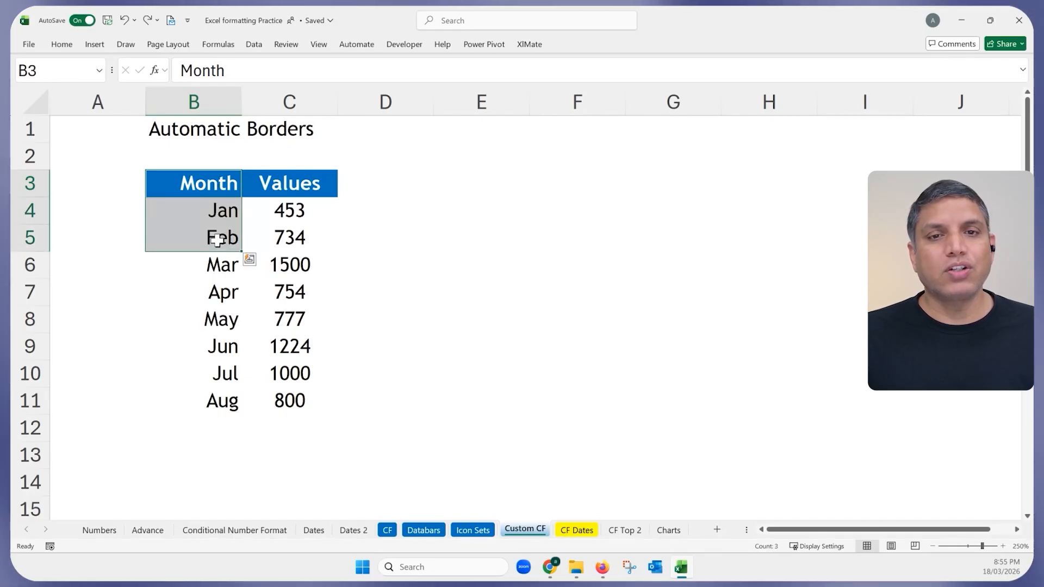
{"action": "left_click_drag", "start_coordinate": [221, 185], "coordinate": [220, 235]}
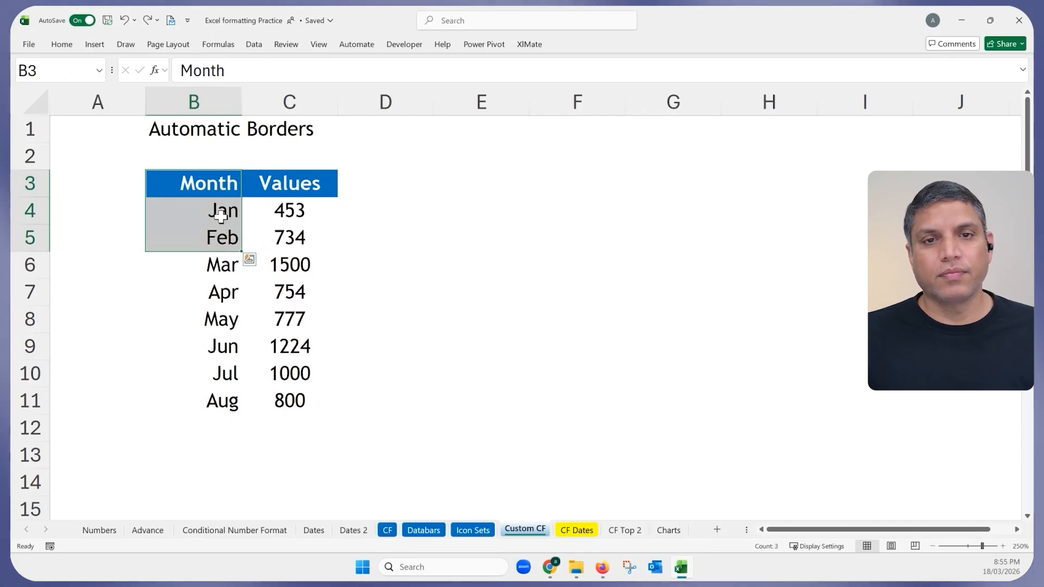
{"action": "left_click", "coordinate": [221, 183]}
{"action": "left_click_drag", "start_coordinate": [221, 183], "coordinate": [263, 388]}
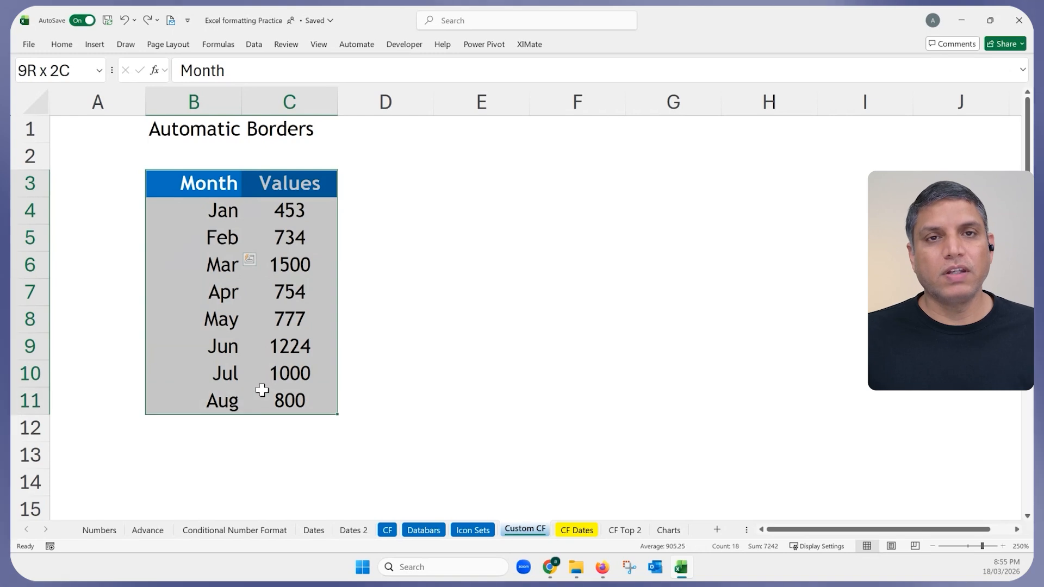
Pin the Home ribbon and choose New Rule under Conditional Formatting.
{"action": "double_click", "coordinate": [62, 46]}
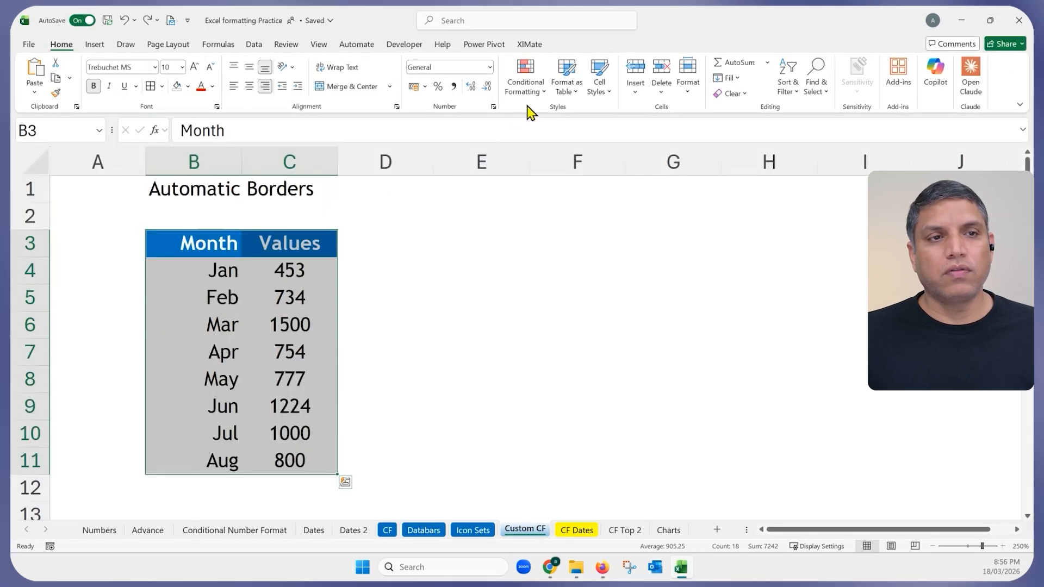
{"action": "left_click", "coordinate": [538, 99]}
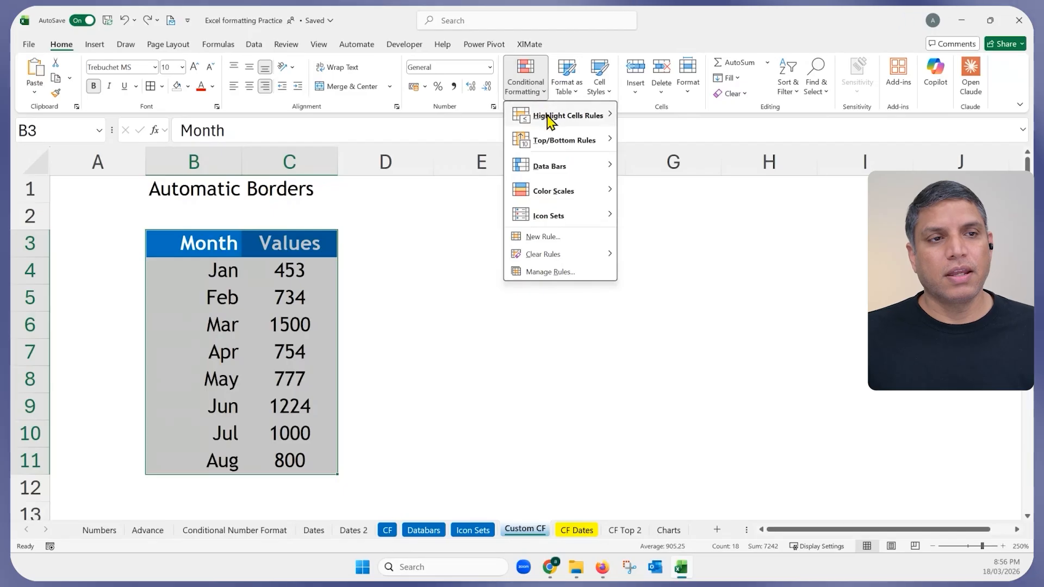
{"action": "mouse_move", "coordinate": [558, 129]}
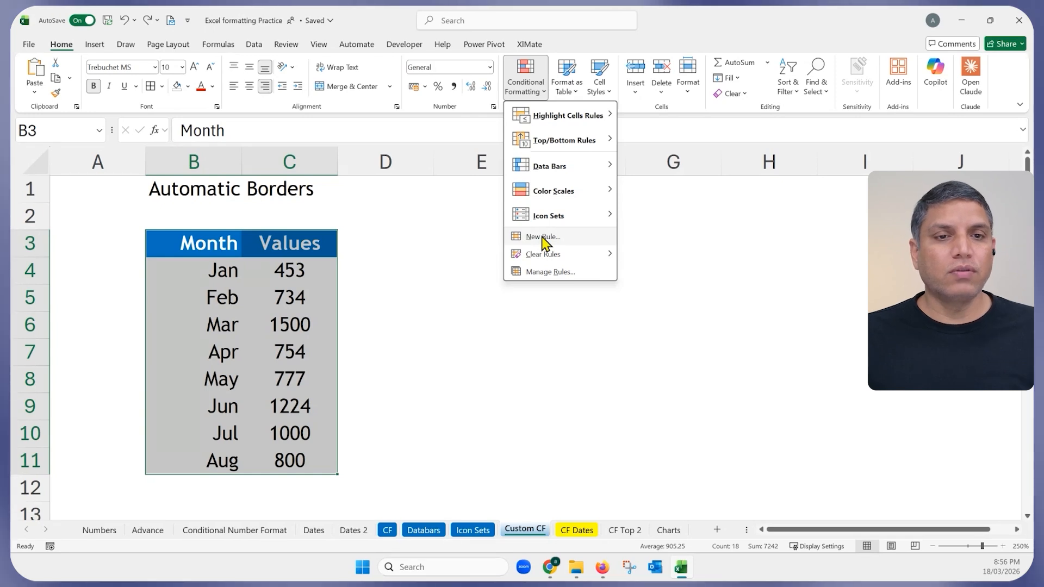
{"action": "left_click", "coordinate": [542, 238]}
Pick the 'Use a formula' rule type, then cancel the New Formatting Rule dialog.
{"action": "left_click_drag", "start_coordinate": [294, 99], "coordinate": [488, 106]}
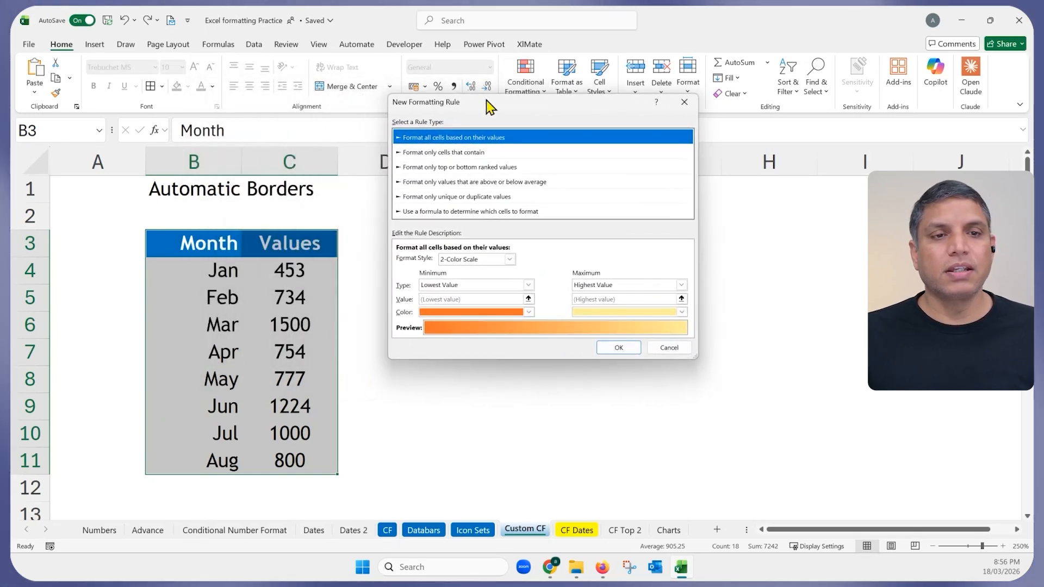
{"action": "left_click", "coordinate": [435, 214]}
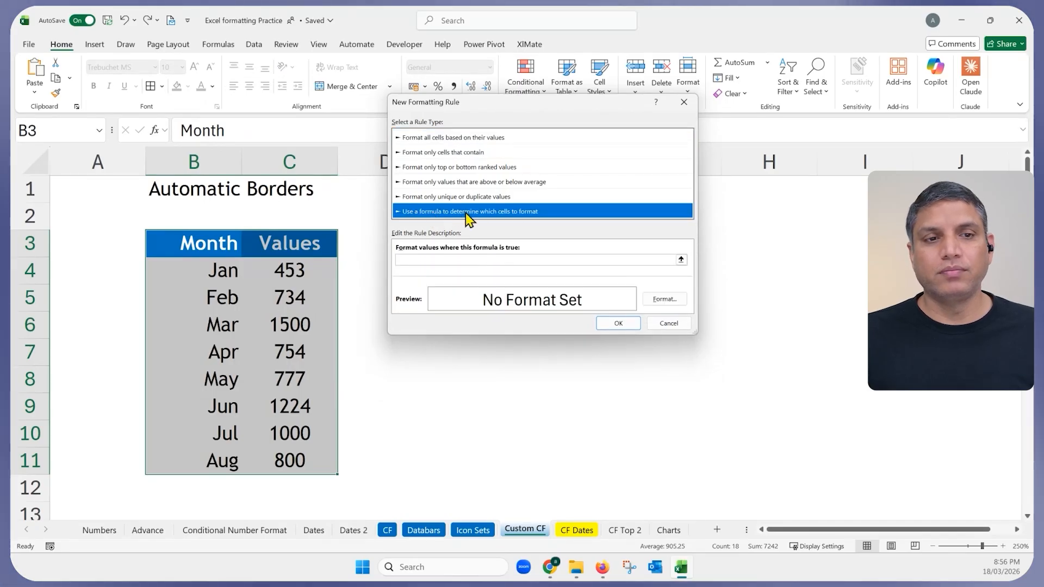
{"action": "left_click", "coordinate": [425, 260]}
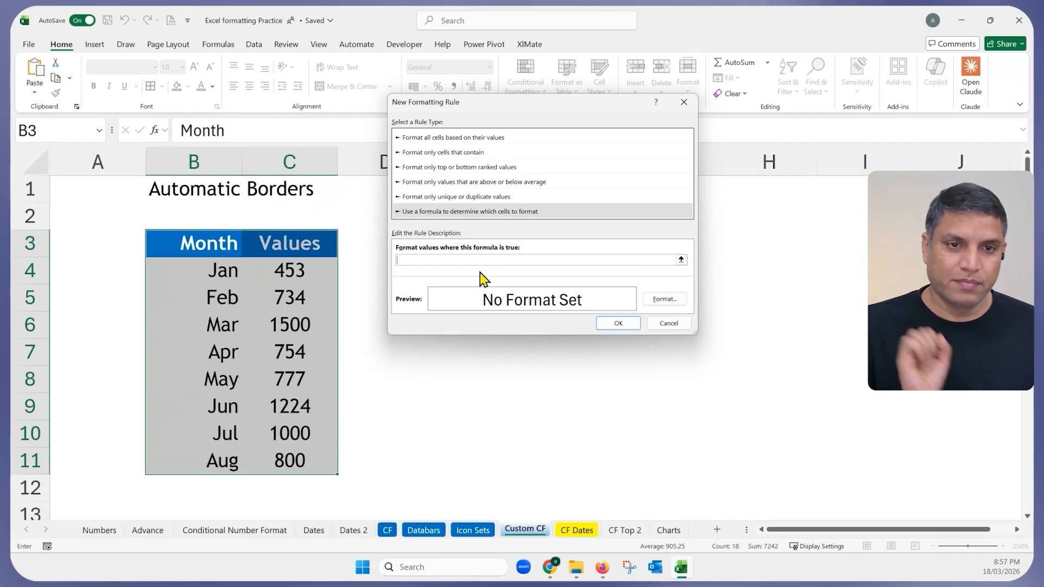
{"action": "key", "text": "Escape"}
Enter the test formula =ISBLANK(B4) in cell E4.
{"action": "left_click", "coordinate": [462, 277]}
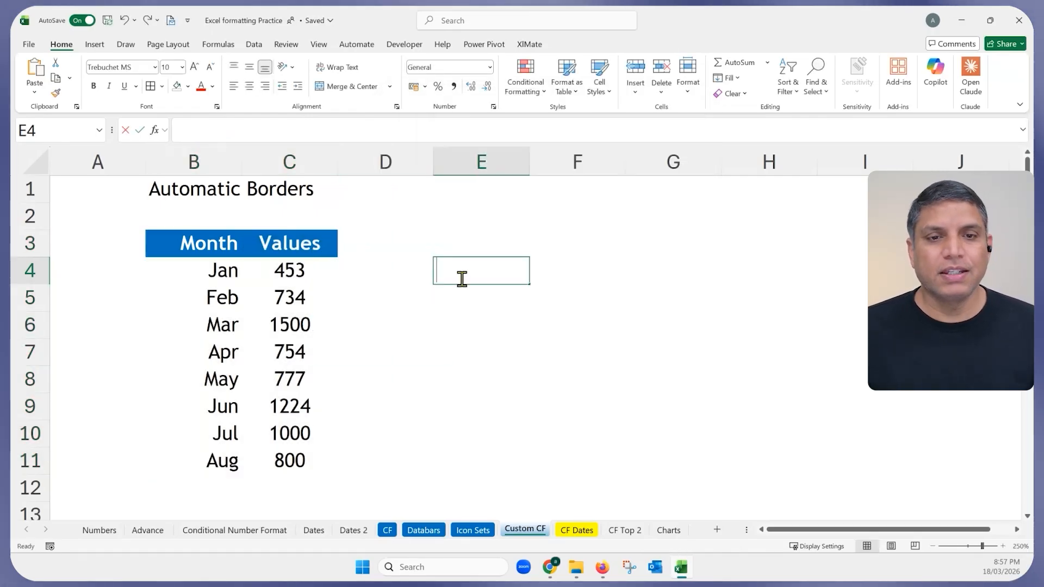
{"action": "type", "text": "="}
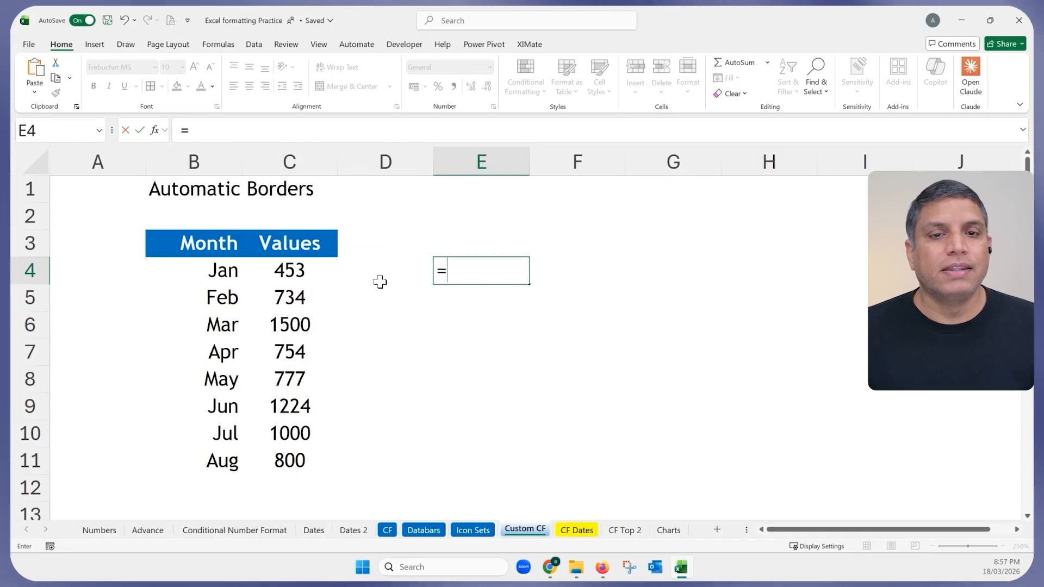
{"action": "left_click", "coordinate": [227, 270]}
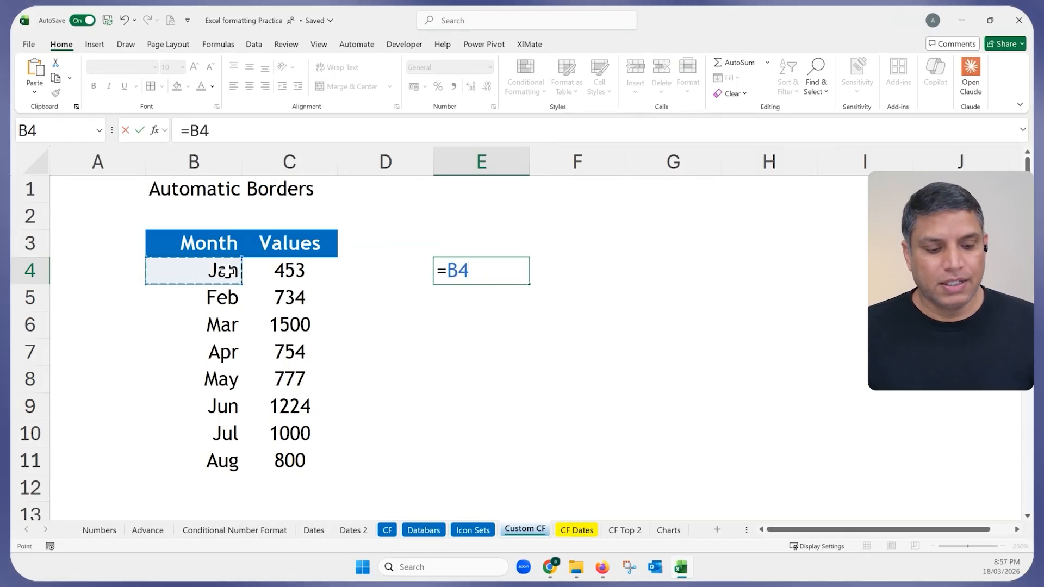
{"action": "key", "text": "BackSpace"}
{"action": "key", "text": "BackSpace"}
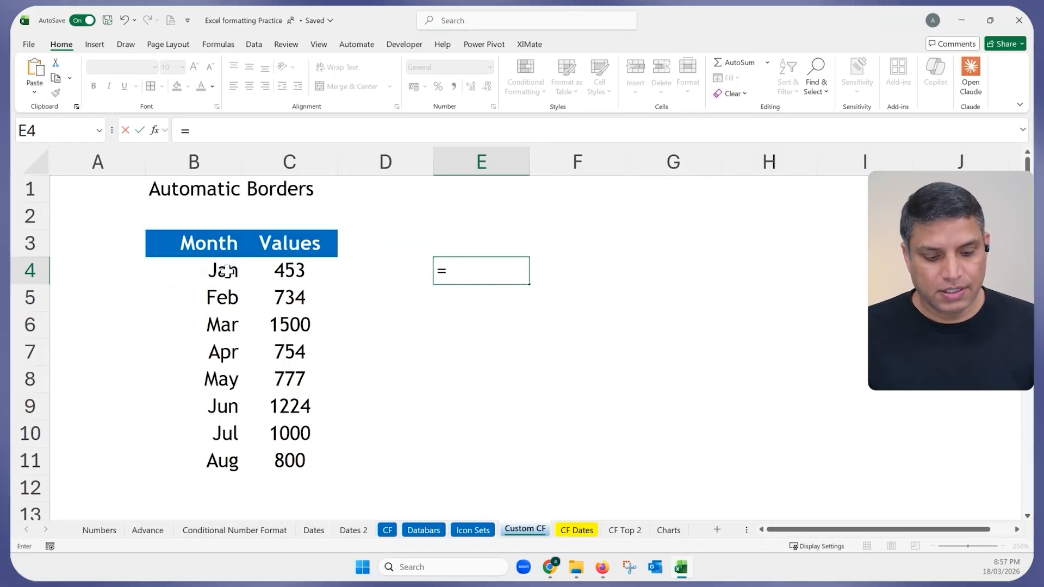
{"action": "type", "text": "isblank"}
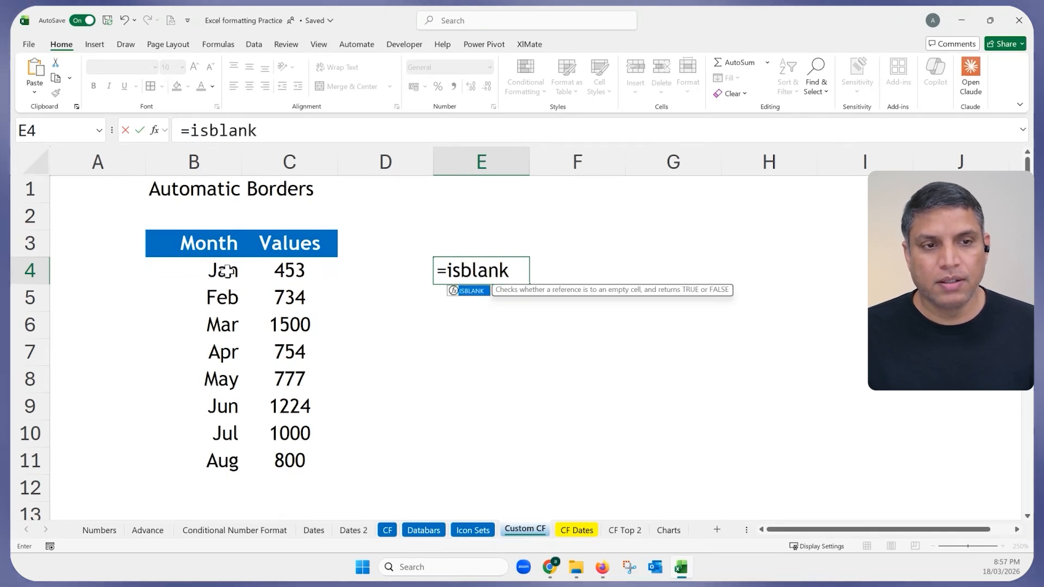
{"action": "key", "text": "Tab"}
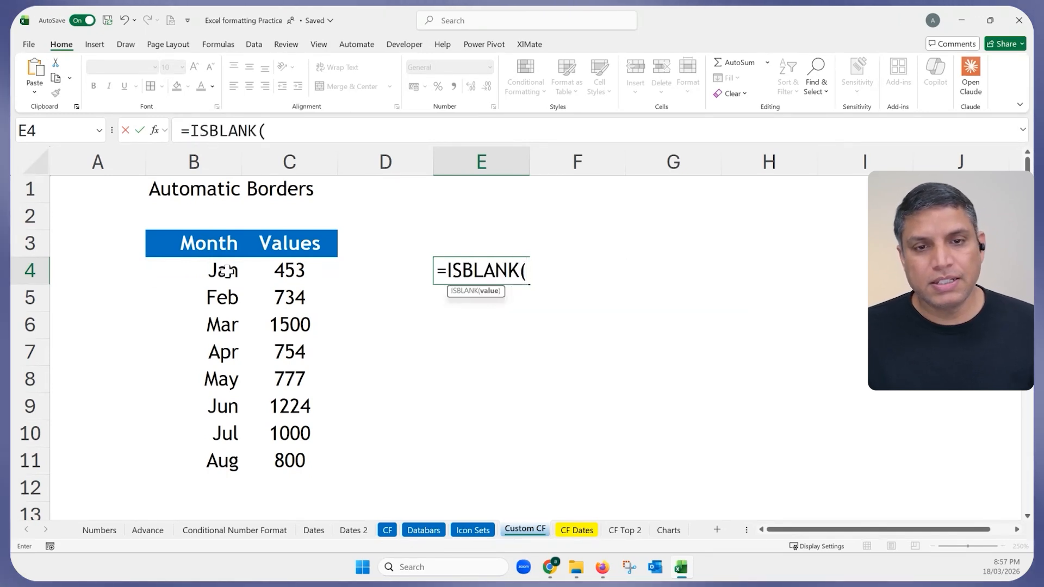
{"action": "left_click", "coordinate": [208, 271]}
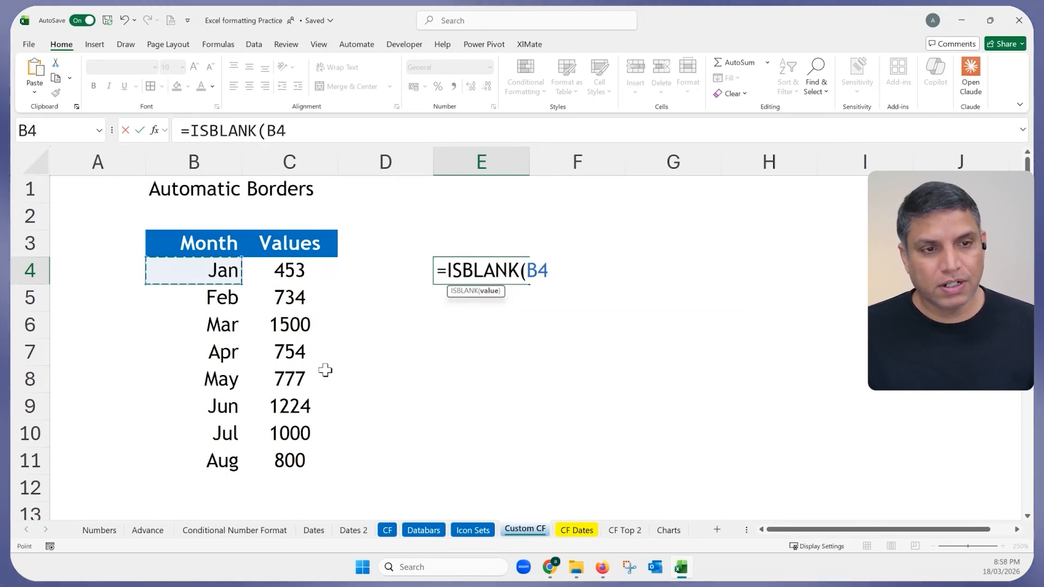
{"action": "key", "text": "Return"}
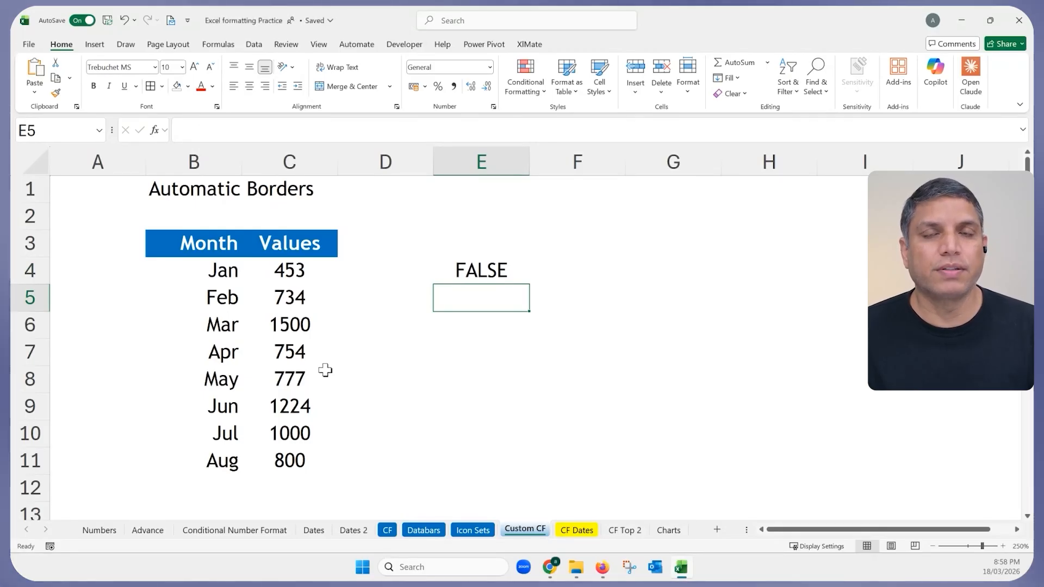
Rewrite E4 as =B4="", then edit it to =B4<>"" so it shows TRUE.
{"action": "left_click", "coordinate": [491, 270]}
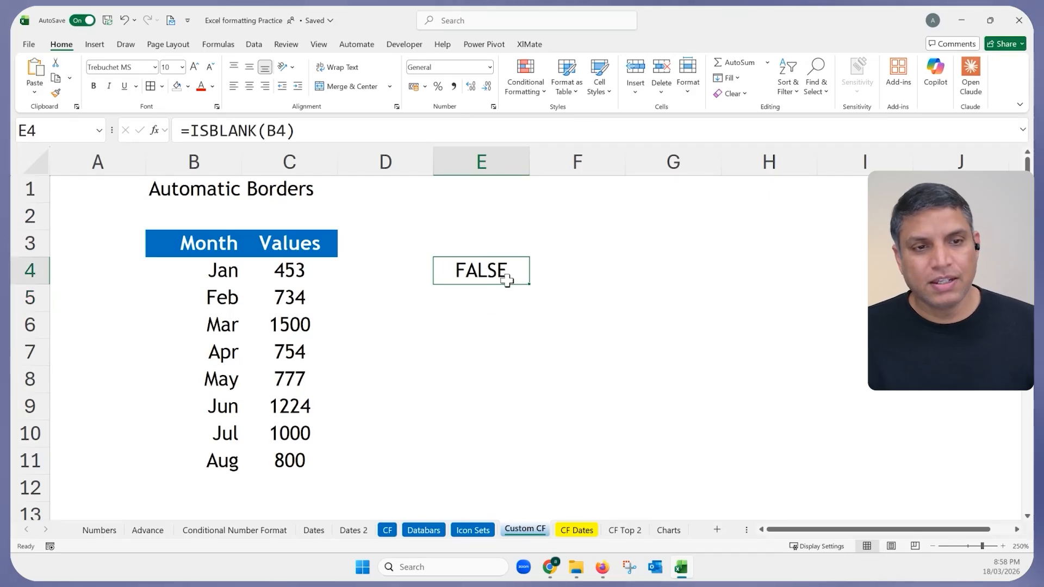
{"action": "type", "text": "="}
{"action": "left_click", "coordinate": [227, 269]}
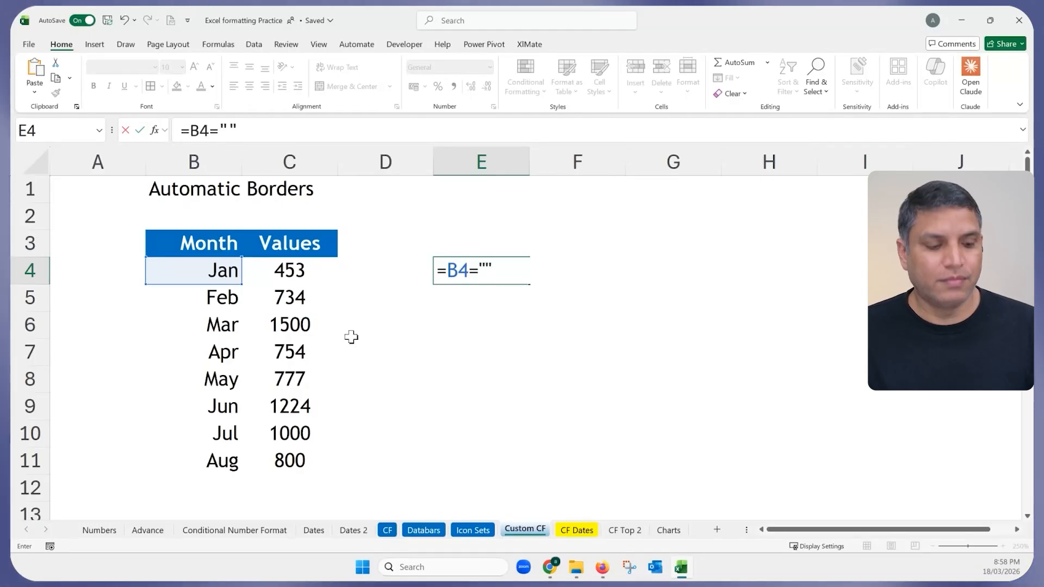
{"action": "key", "text": "Return"}
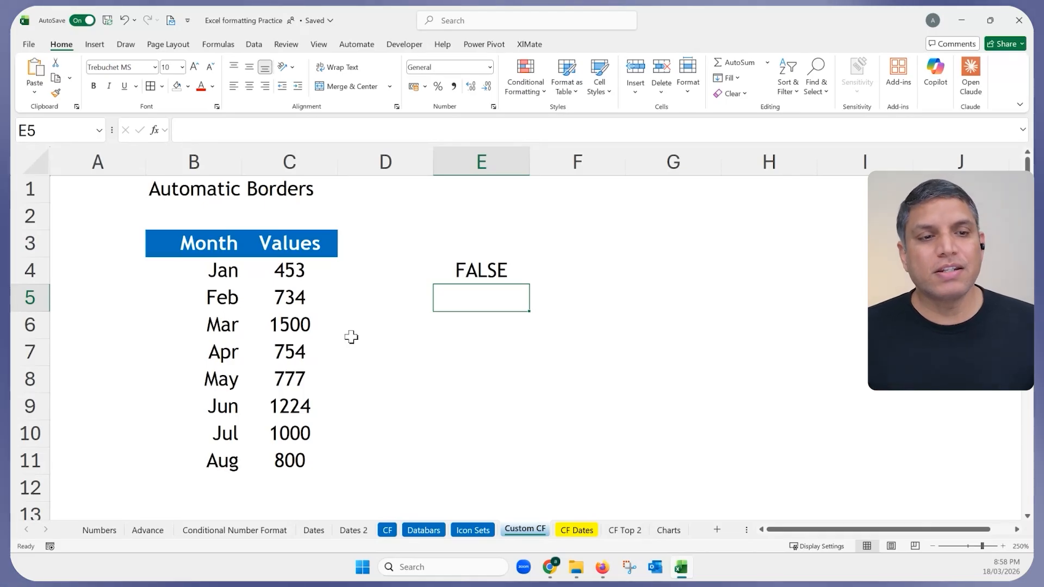
{"action": "left_click", "coordinate": [470, 267]}
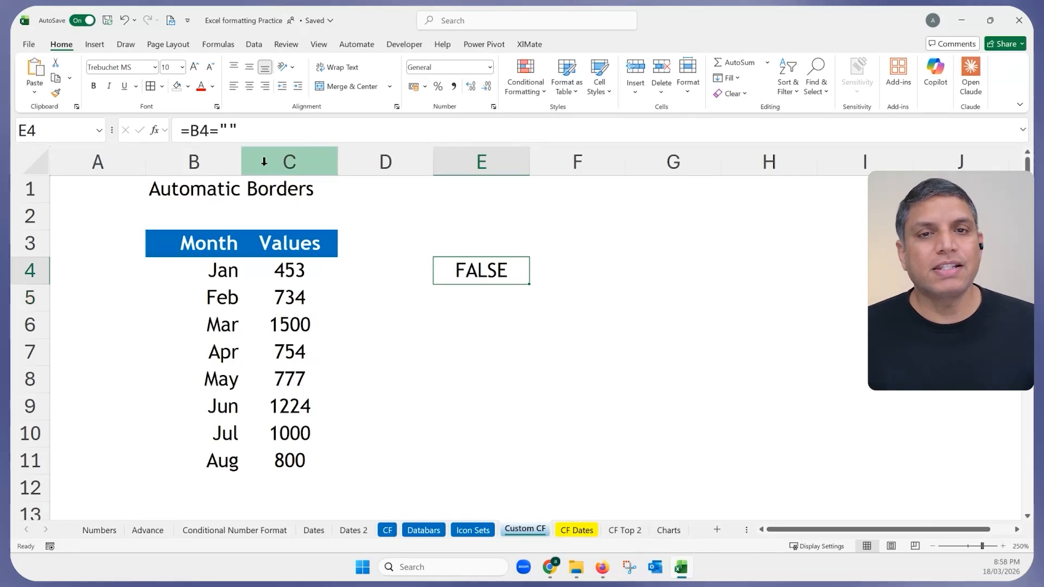
{"action": "left_click", "coordinate": [209, 132]}
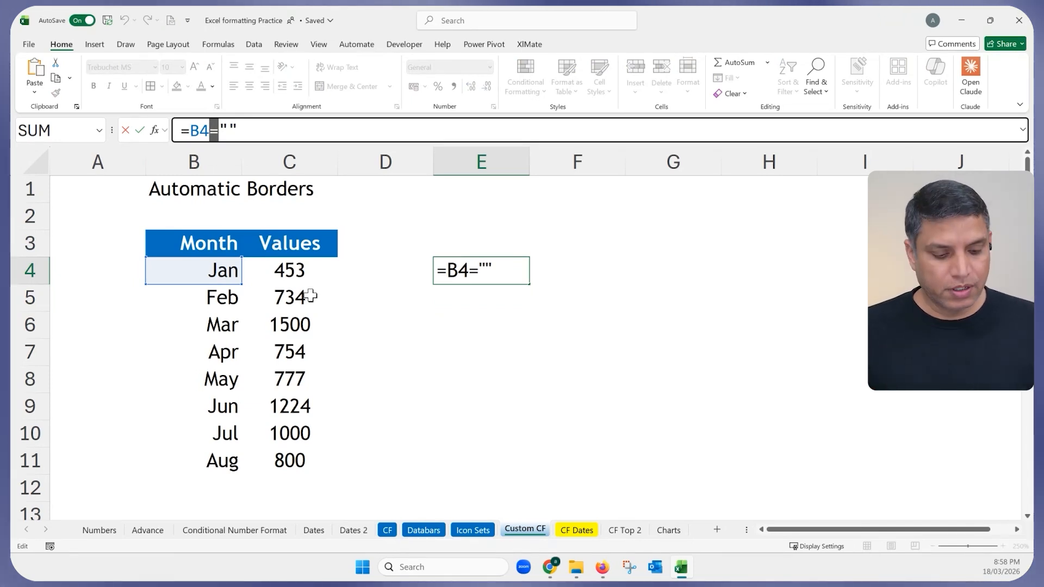
{"action": "type", "text": "<>"}
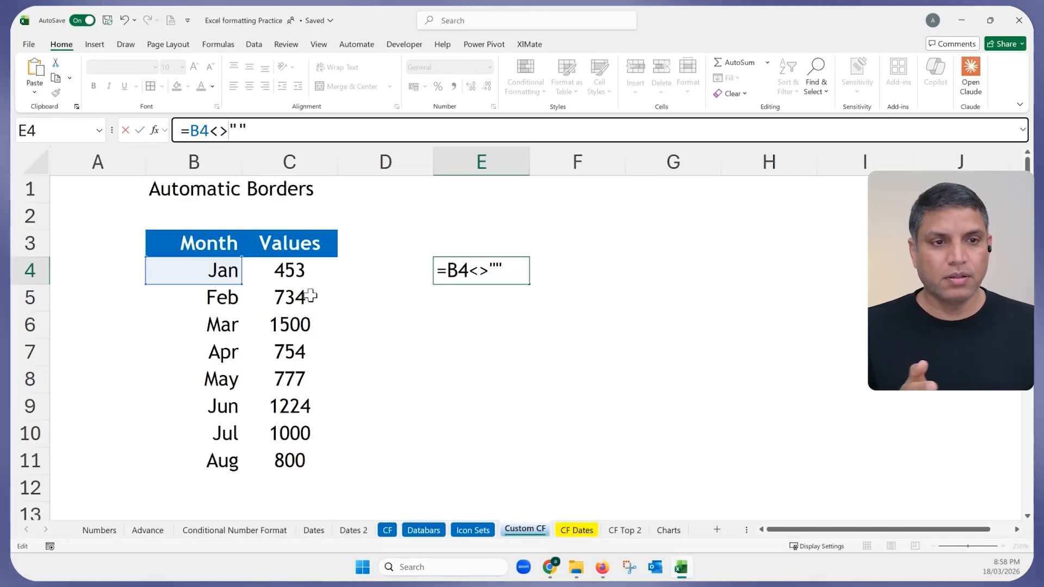
{"action": "key", "text": "Return"}
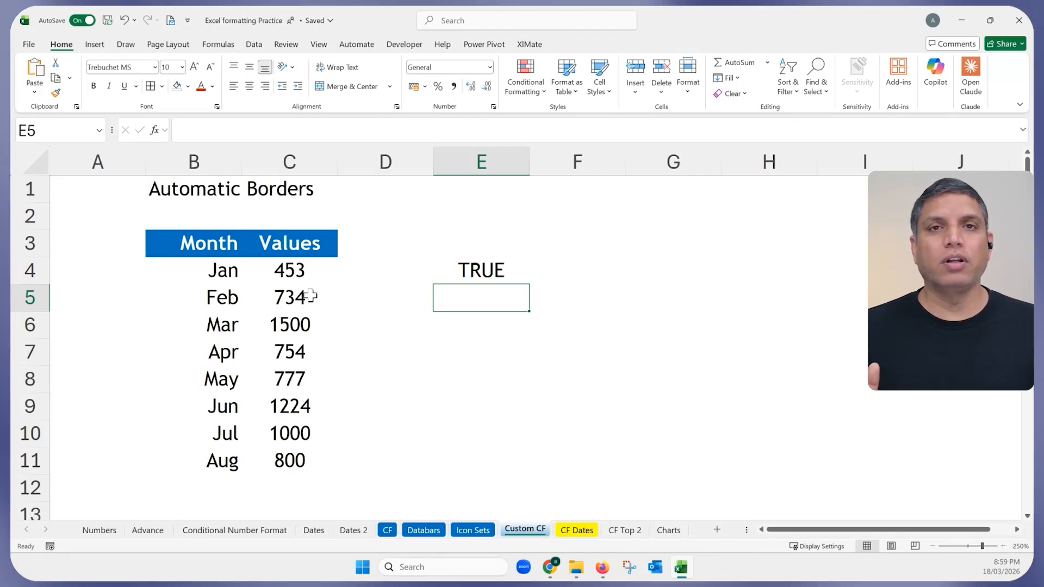
Highlight the <> operator in E4's formula, then select the table from the Month header down.
{"action": "left_click", "coordinate": [462, 277]}
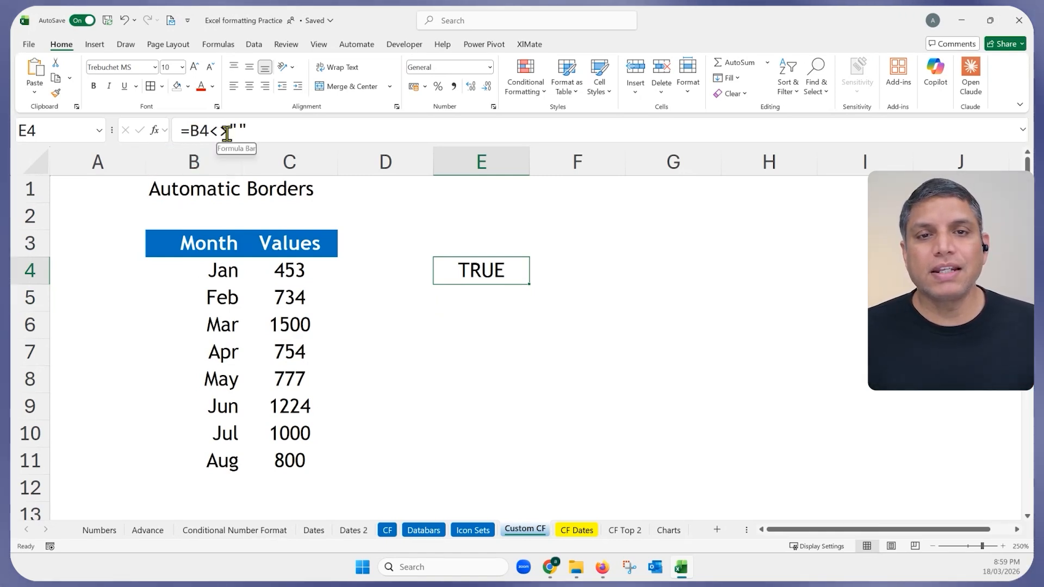
{"action": "mouse_move", "coordinate": [229, 132]}
{"action": "left_mouse_down"}
{"action": "mouse_move", "coordinate": [210, 131]}
{"action": "mouse_move", "coordinate": [240, 129]}
{"action": "mouse_move", "coordinate": [216, 128]}
{"action": "left_mouse_up"}
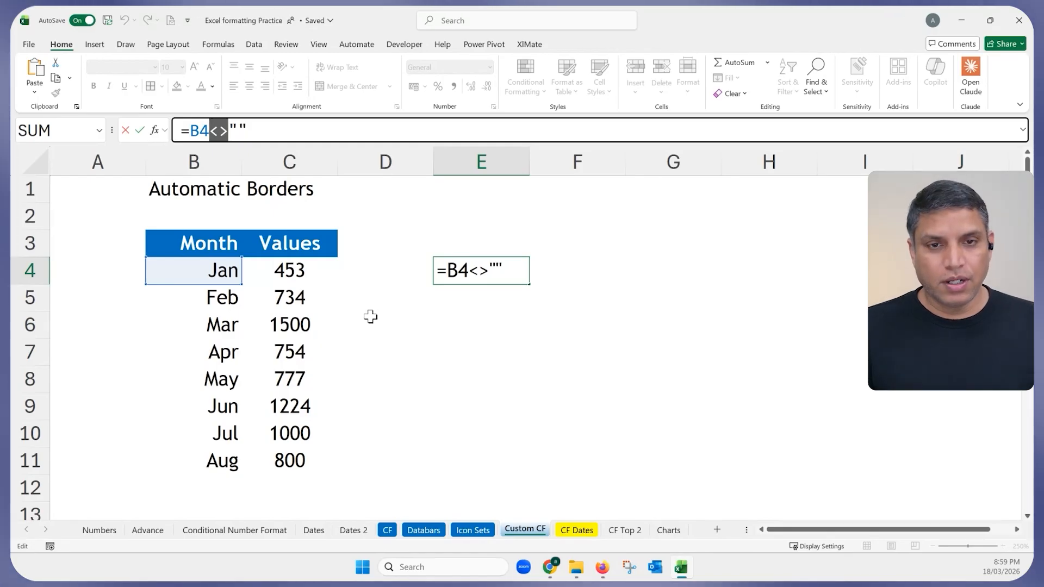
{"action": "key", "text": "ctrl+Return"}
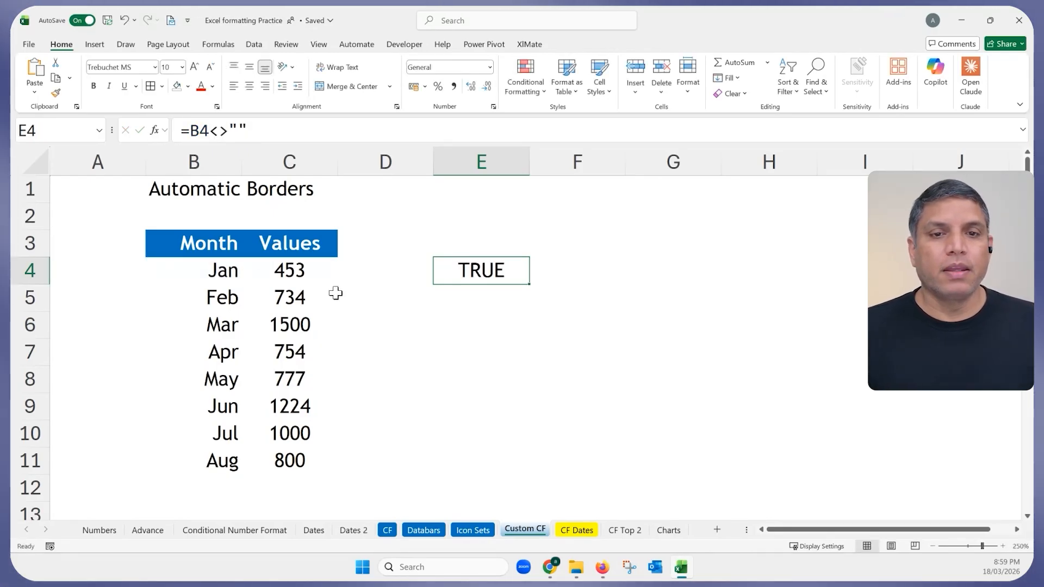
{"action": "left_click_drag", "start_coordinate": [221, 237], "coordinate": [300, 481]}
{"action": "scroll", "coordinate": [295, 433], "scroll_direction": "down", "scroll_amount": 2}
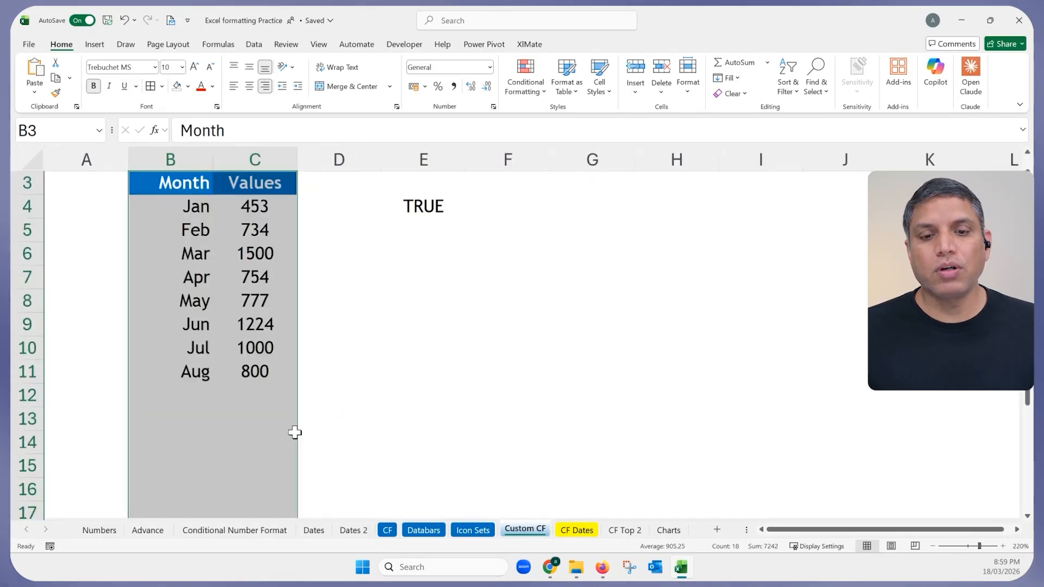
{"action": "scroll", "coordinate": [295, 431], "scroll_direction": "down", "scroll_amount": 1}
{"action": "scroll", "coordinate": [294, 430], "scroll_direction": "up", "scroll_amount": 1}
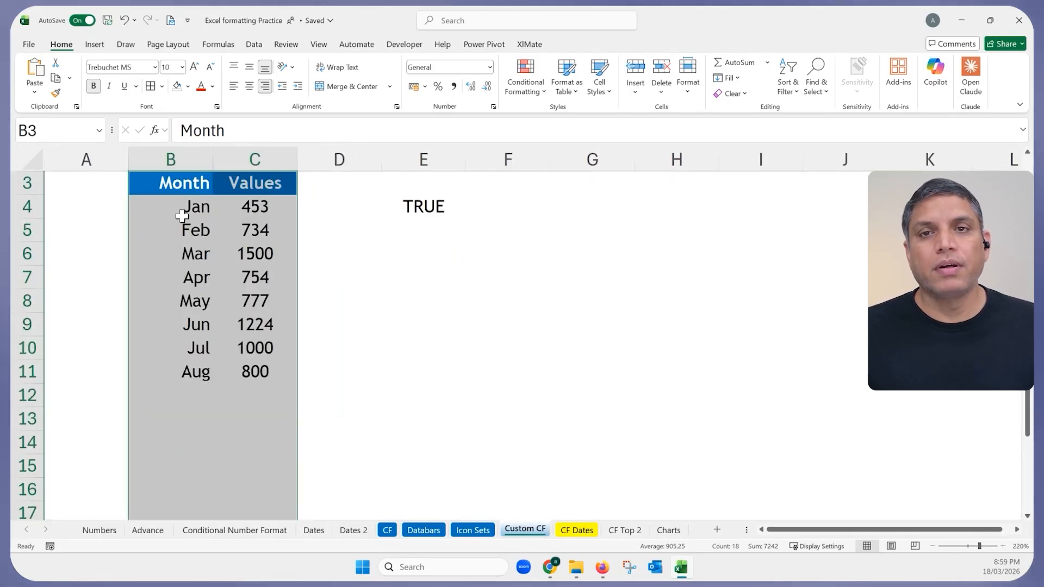
{"action": "double_click", "coordinate": [69, 48]}
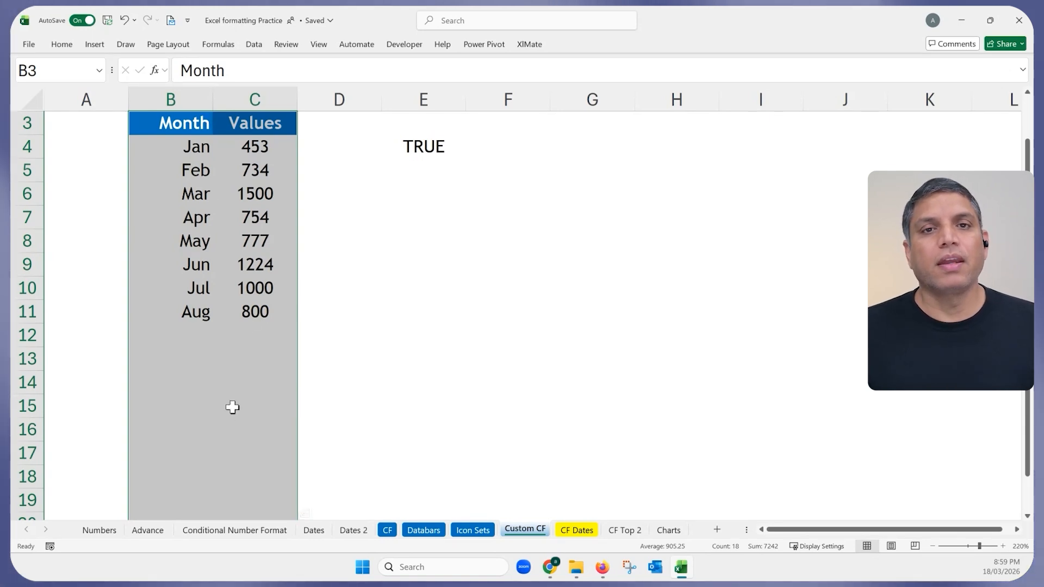
{"action": "scroll", "coordinate": [272, 174], "scroll_direction": "up", "scroll_amount": 1}
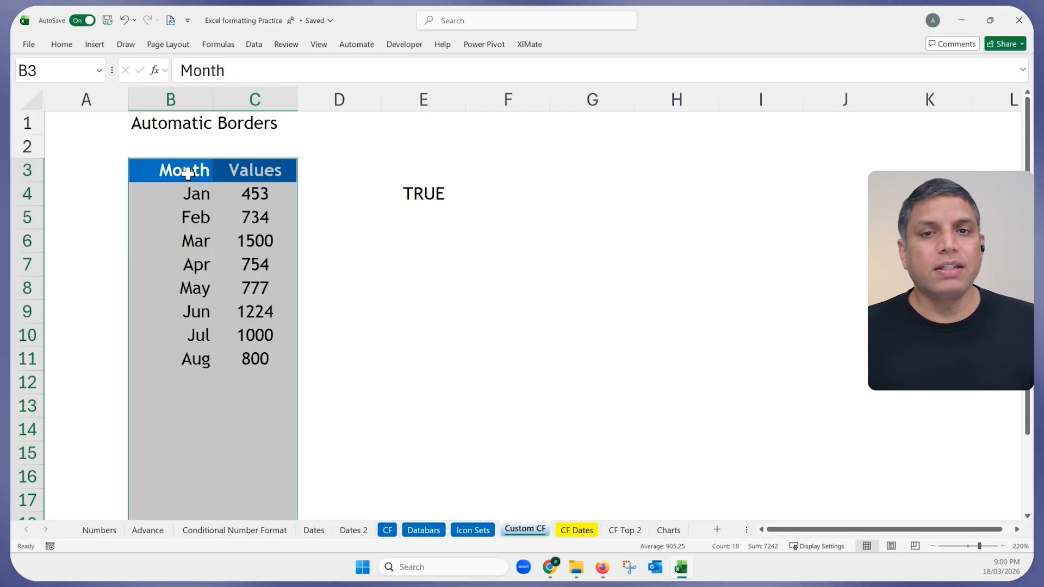
{"action": "left_click_drag", "start_coordinate": [186, 169], "coordinate": [263, 496]}
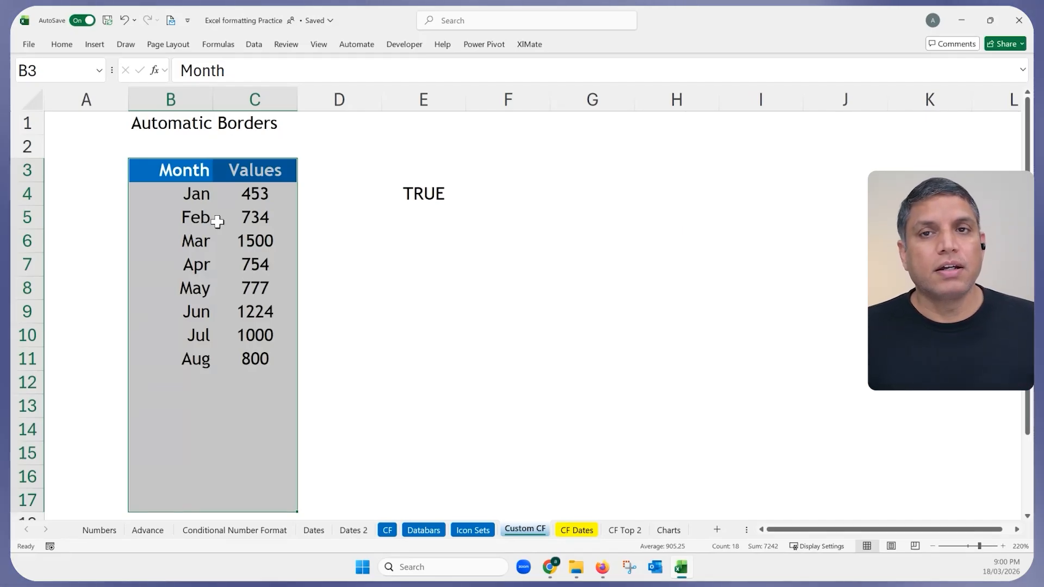
{"action": "left_click", "coordinate": [63, 46]}
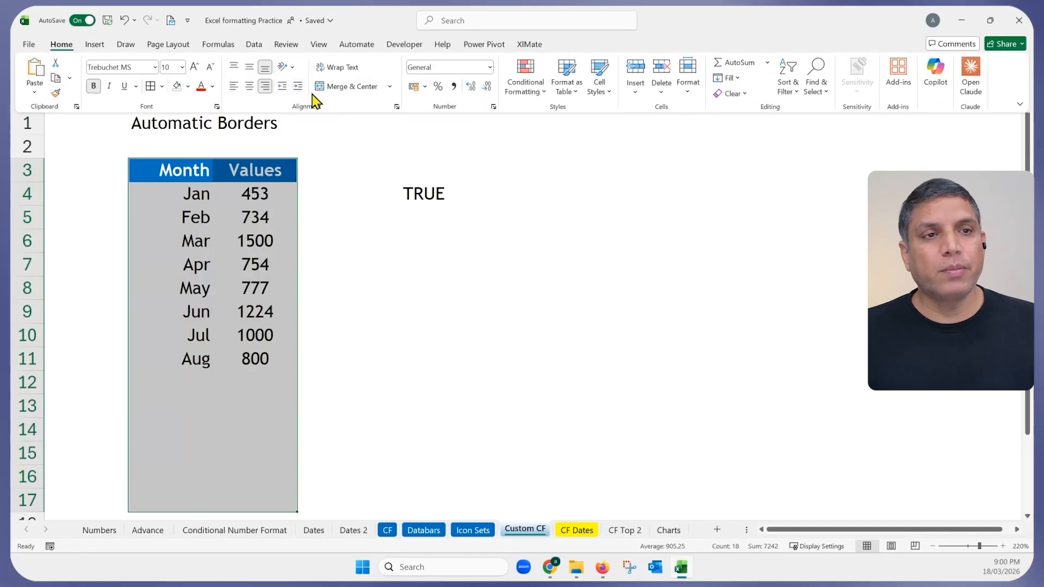
Start another conditional formatting New Rule using the 'Use a formula' type.
{"action": "left_click", "coordinate": [525, 91]}
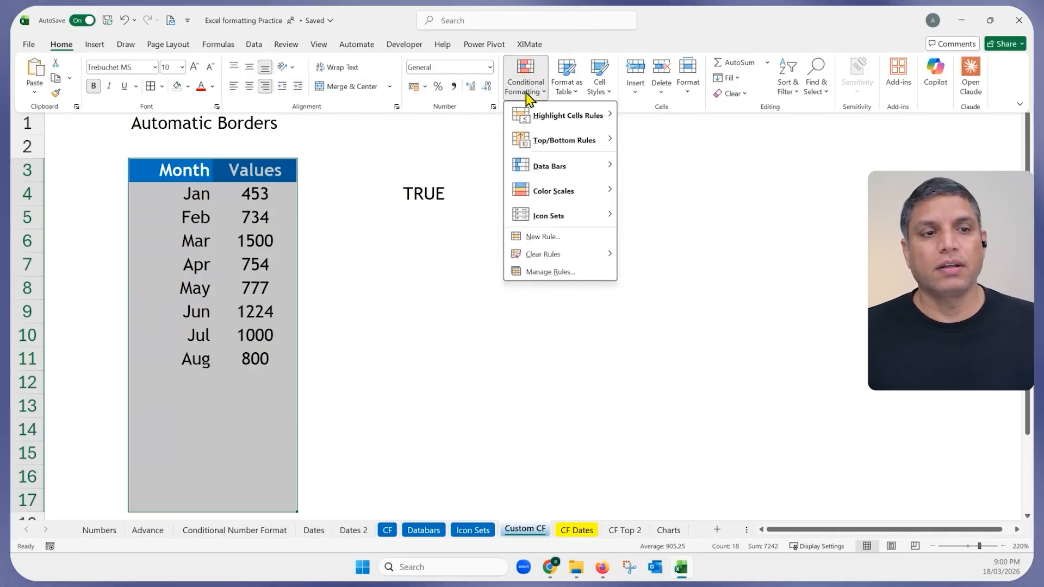
{"action": "left_click", "coordinate": [542, 238]}
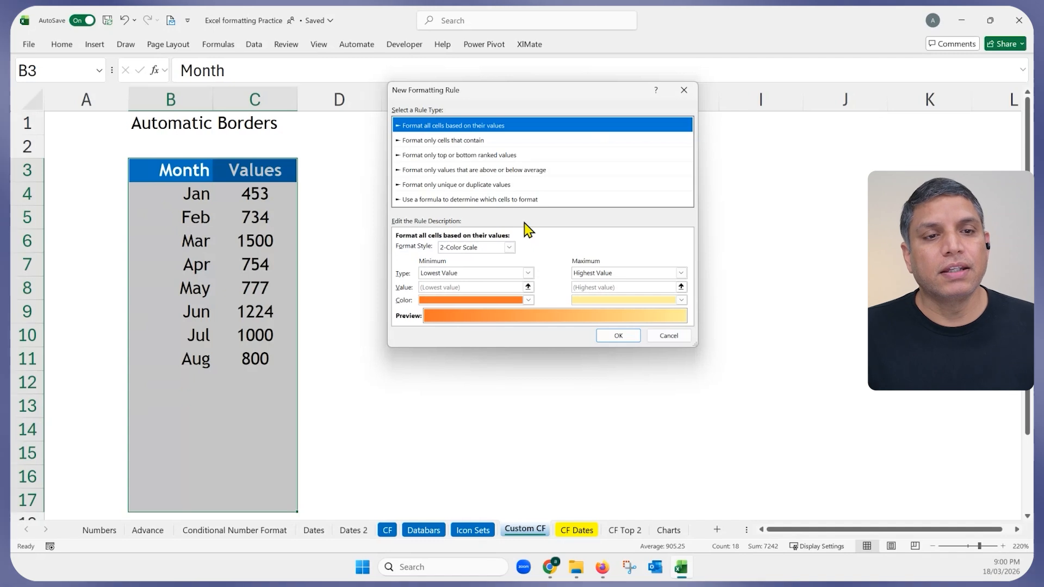
{"action": "left_click", "coordinate": [439, 200]}
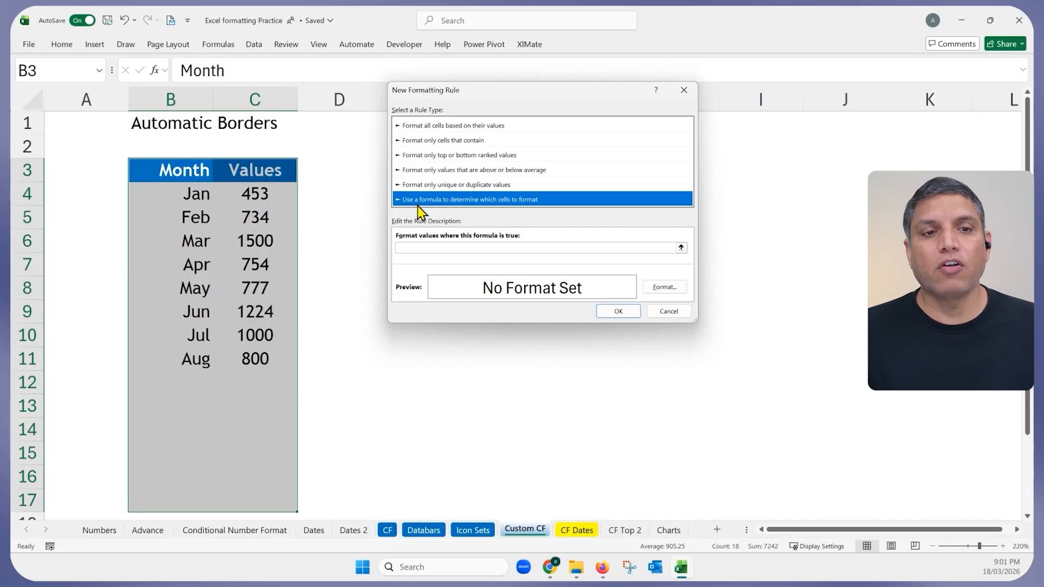
{"action": "left_click", "coordinate": [418, 246]}
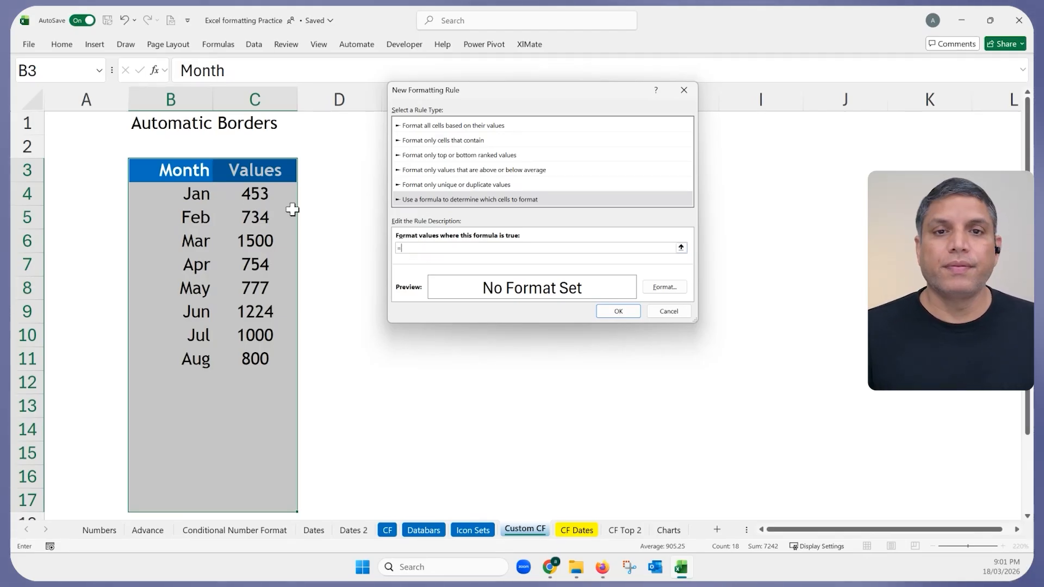
Start the rule formula =$B$3<> by referencing the Month header cell B3.
{"action": "type", "text": "="}
{"action": "left_click", "coordinate": [170, 169]}
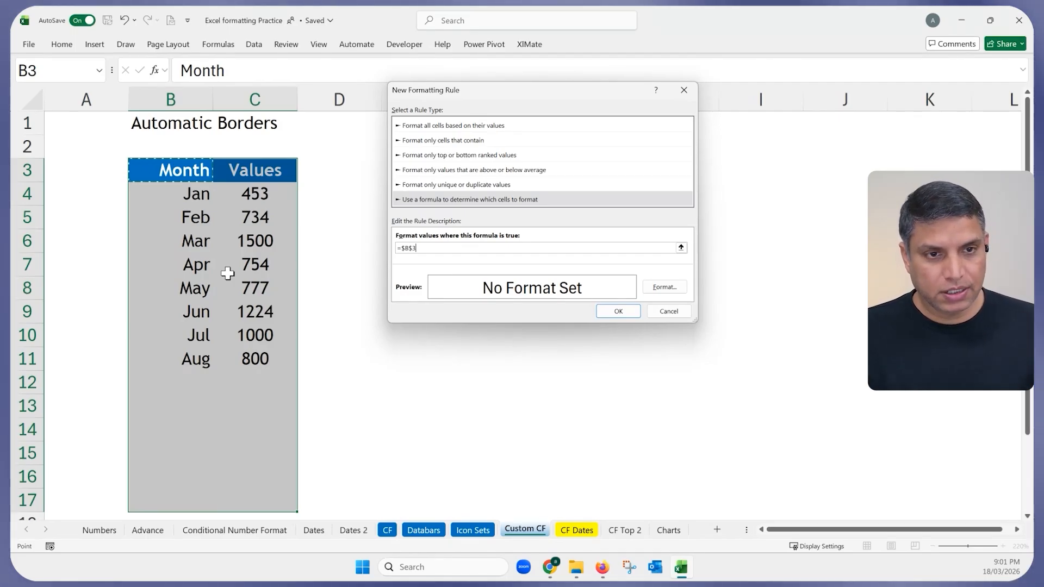
{"action": "type", "text": "<>"}
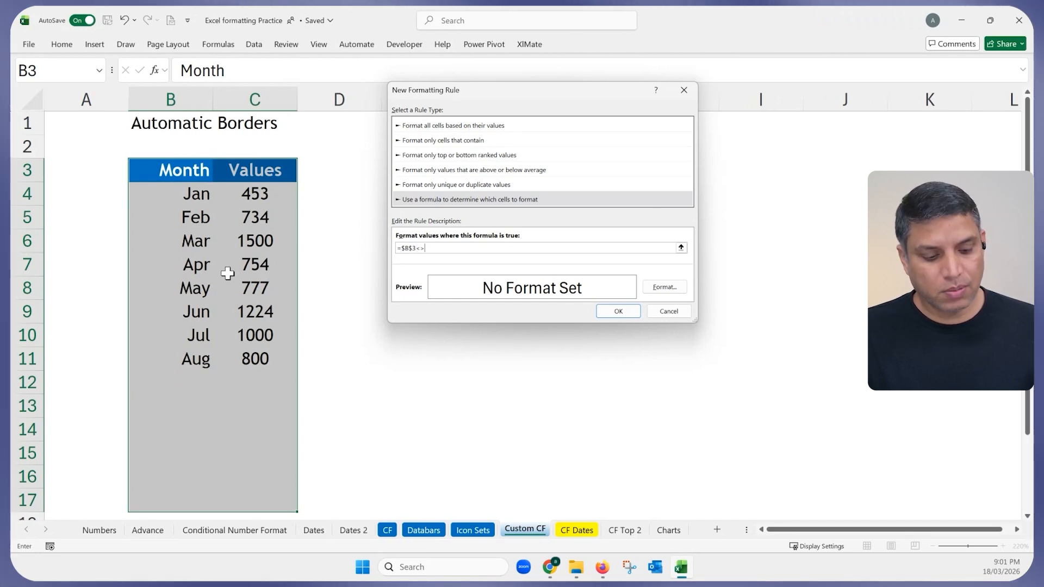
{"action": "type", "text": "\"\""}
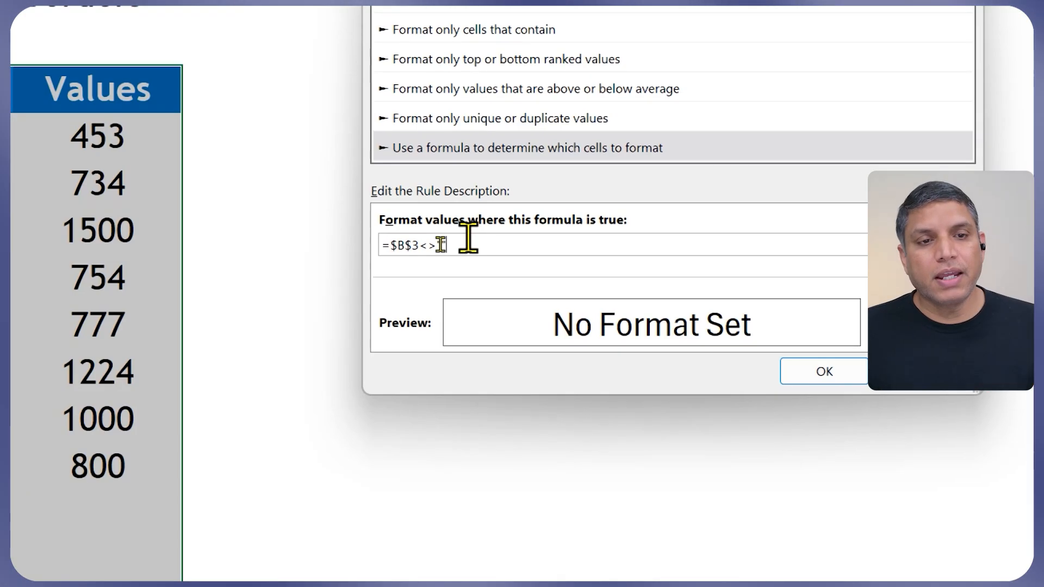
Change the formula to =$B3<>"", then switch the rule type to unique or duplicate values.
{"action": "type", "text": "\"\""}
{"action": "left_click", "coordinate": [411, 245]}
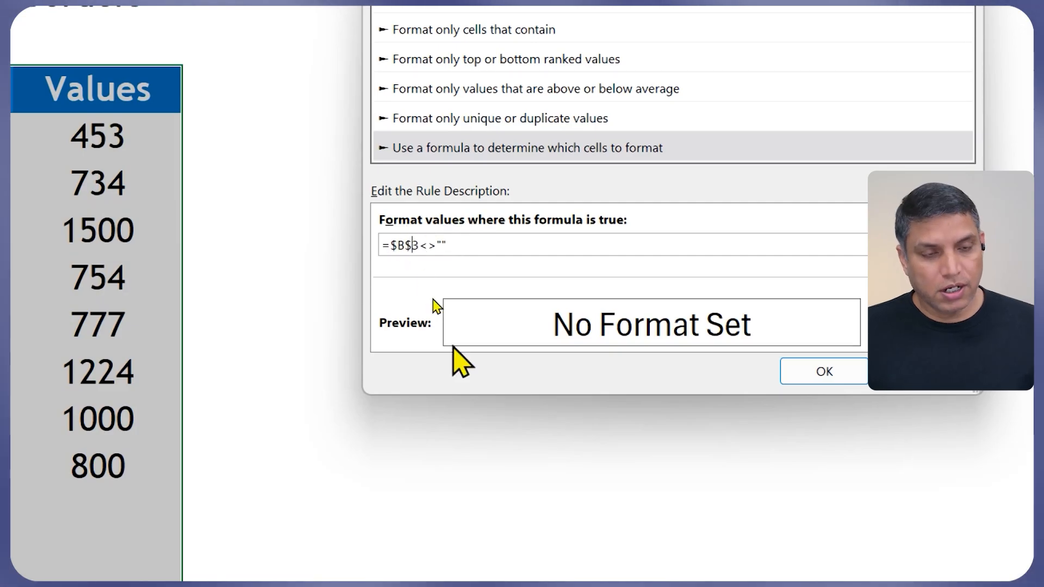
{"action": "key", "text": "BackSpace"}
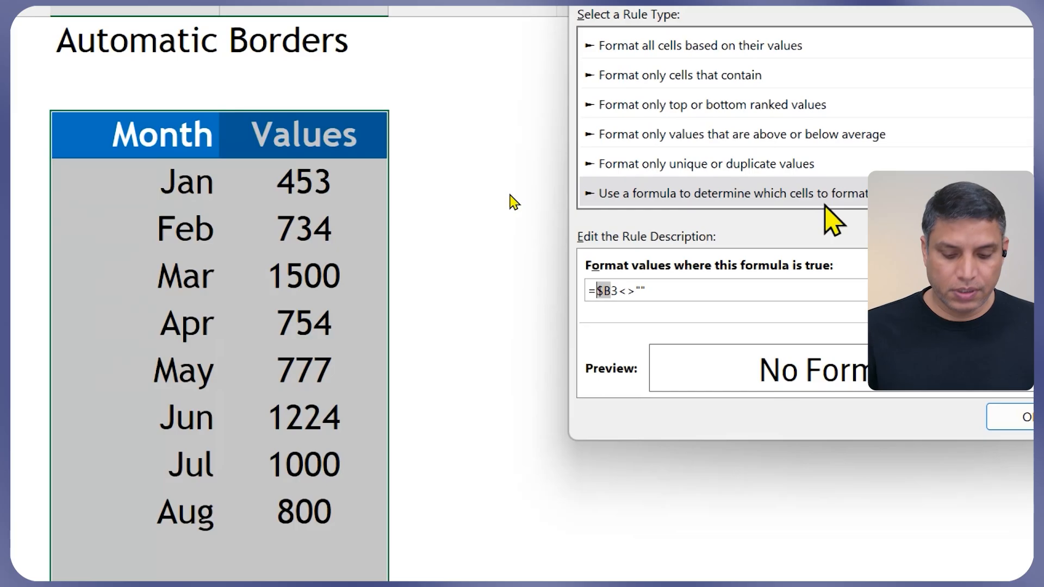
{"action": "left_click", "coordinate": [809, 169]}
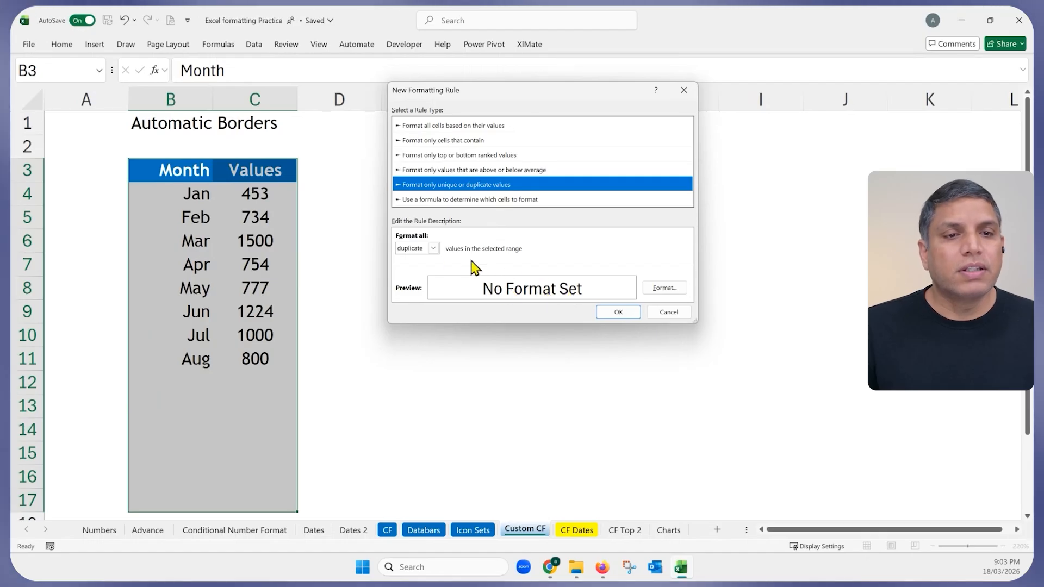
Switch back to the formula rule type and enter =$B3<>"" referencing B3.
{"action": "left_click", "coordinate": [434, 202]}
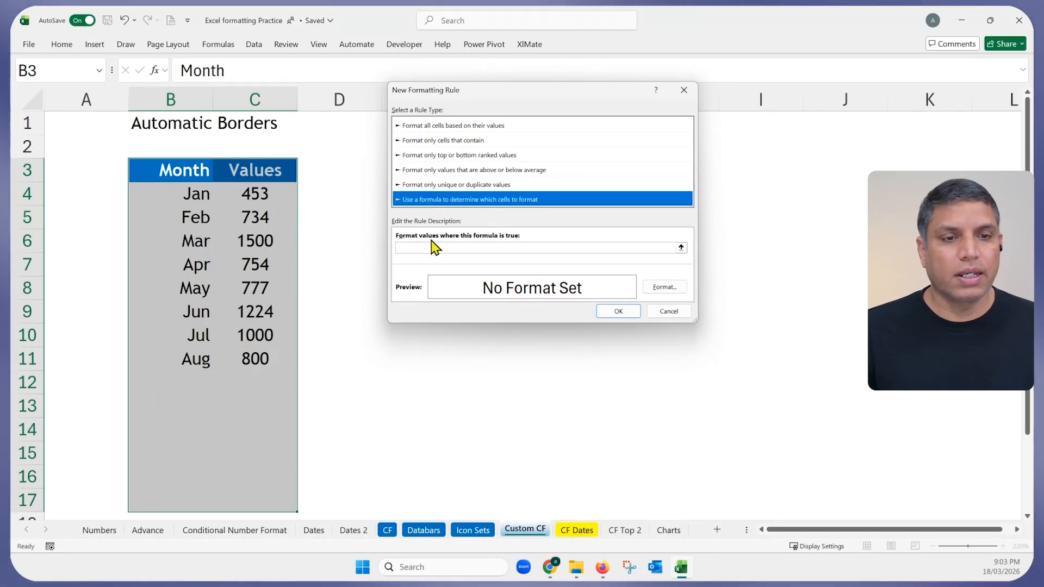
{"action": "left_click", "coordinate": [433, 248]}
{"action": "type", "text": "="}
{"action": "left_click", "coordinate": [196, 172]}
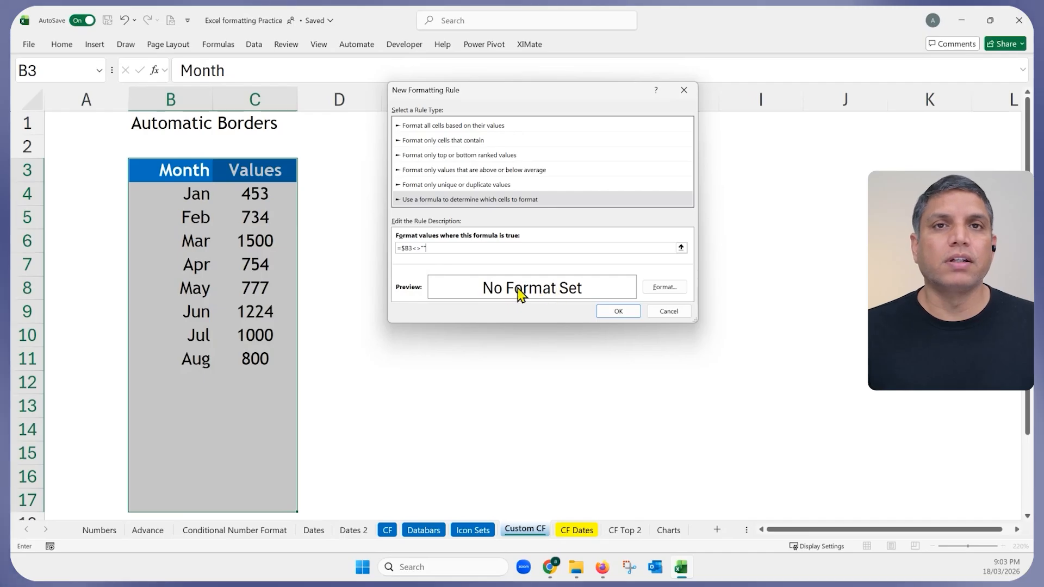
Set the rule's format to an Outline border and confirm it.
{"action": "left_click", "coordinate": [654, 288]}
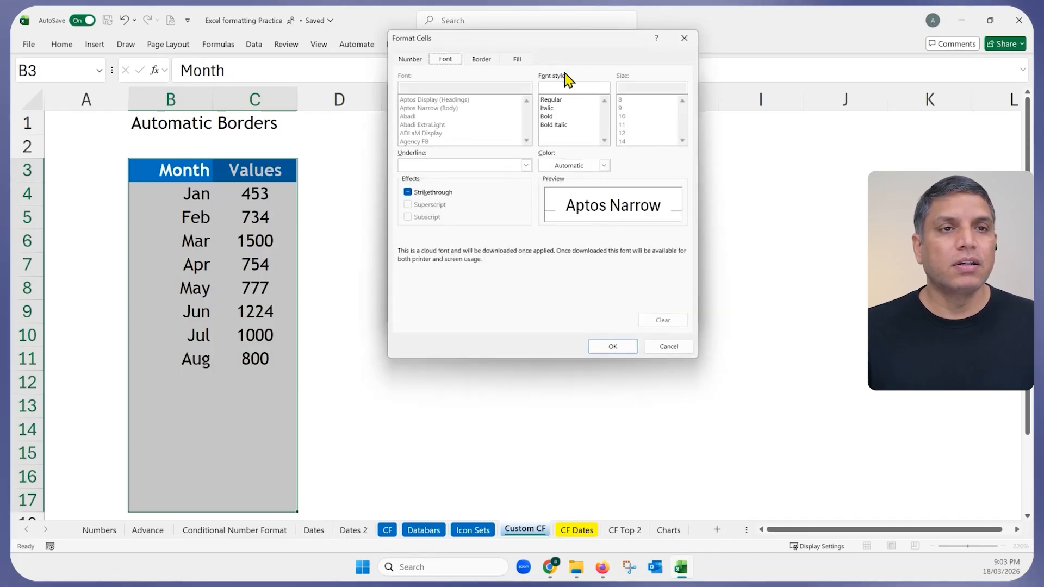
{"action": "left_click_drag", "start_coordinate": [565, 46], "coordinate": [461, 68]}
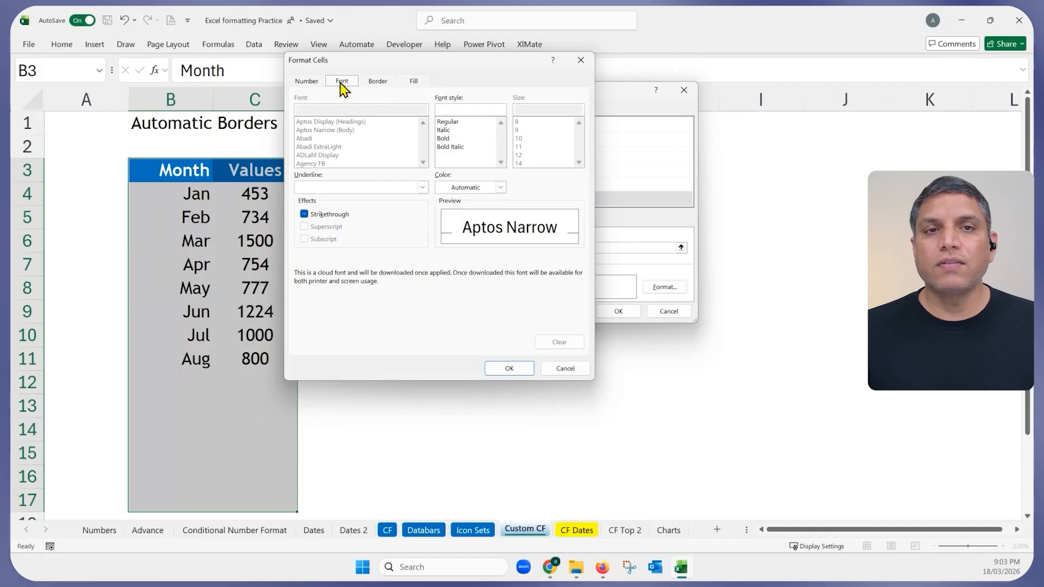
{"action": "left_click", "coordinate": [379, 83]}
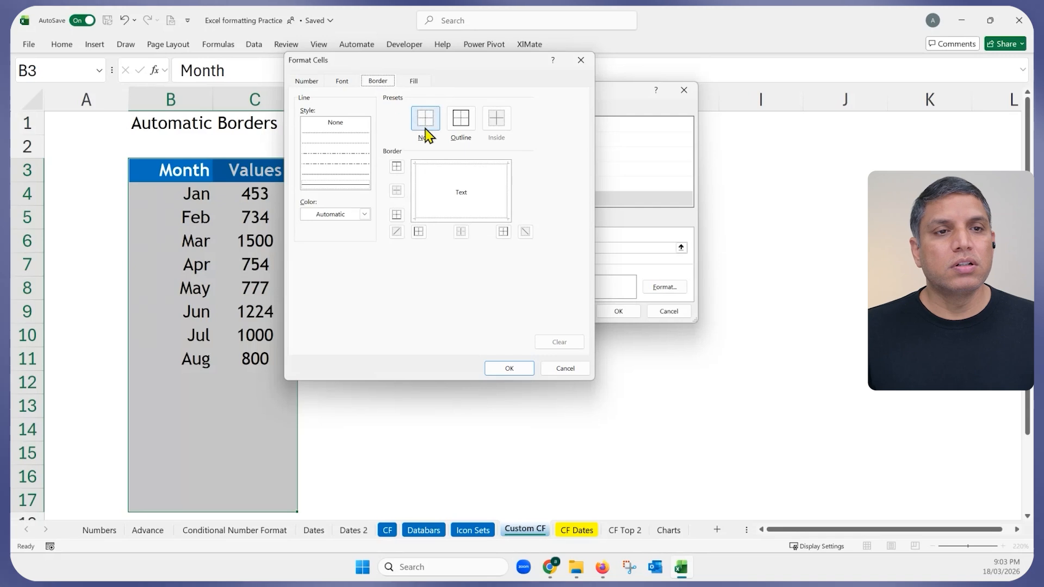
{"action": "left_click", "coordinate": [462, 125]}
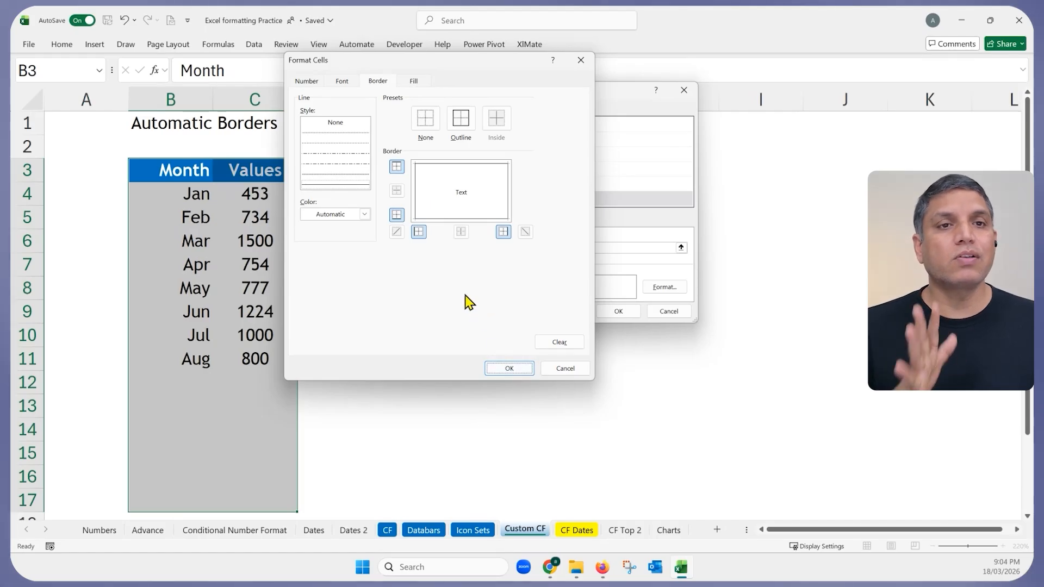
{"action": "left_click", "coordinate": [509, 369]}
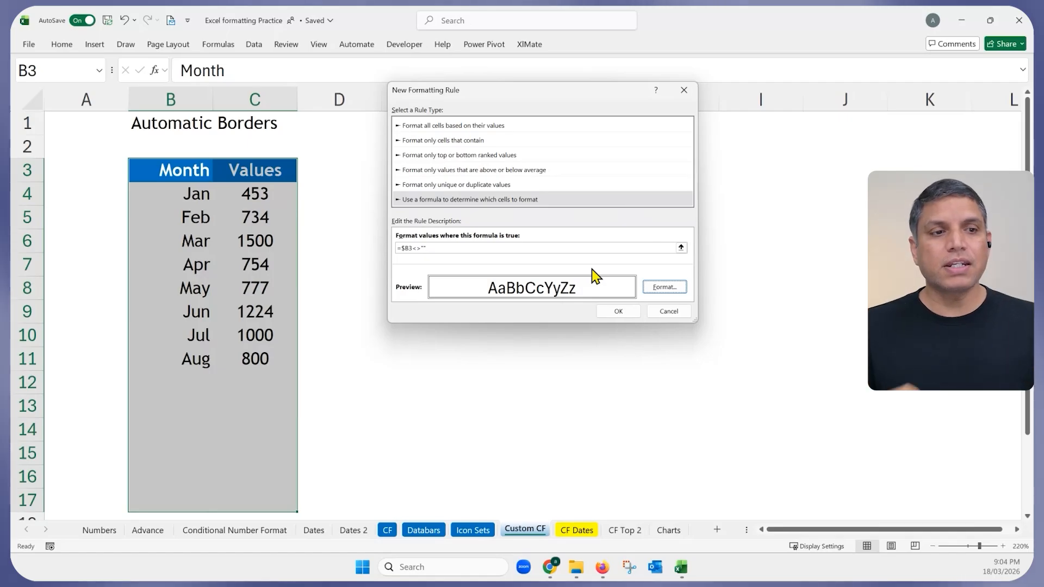
Apply the new rule and check that B4:C11, Jan through Aug, now shows borders.
{"action": "left_click", "coordinate": [618, 312]}
{"action": "left_click", "coordinate": [546, 361]}
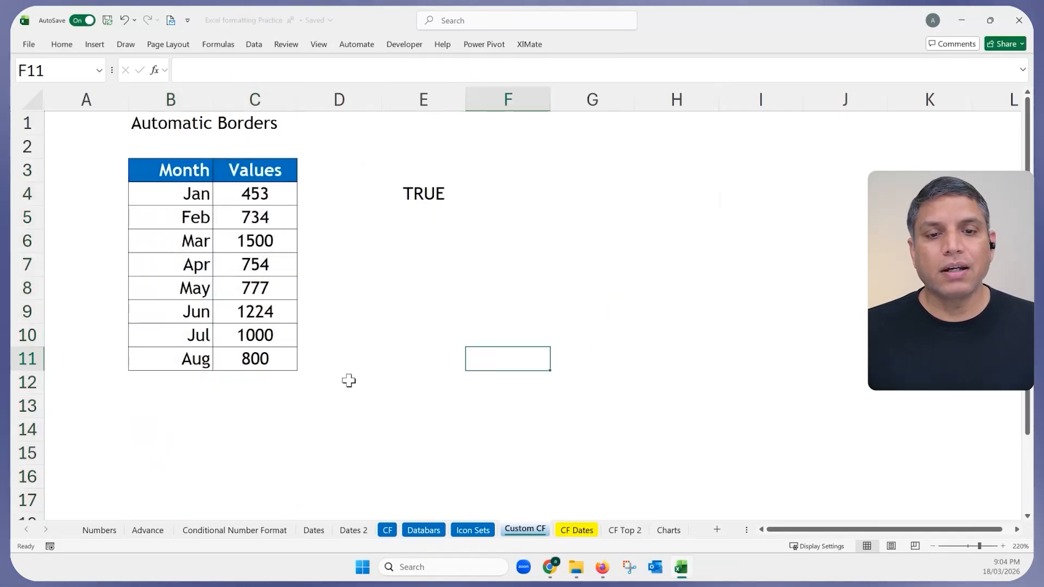
{"action": "left_click_drag", "start_coordinate": [263, 360], "coordinate": [187, 190]}
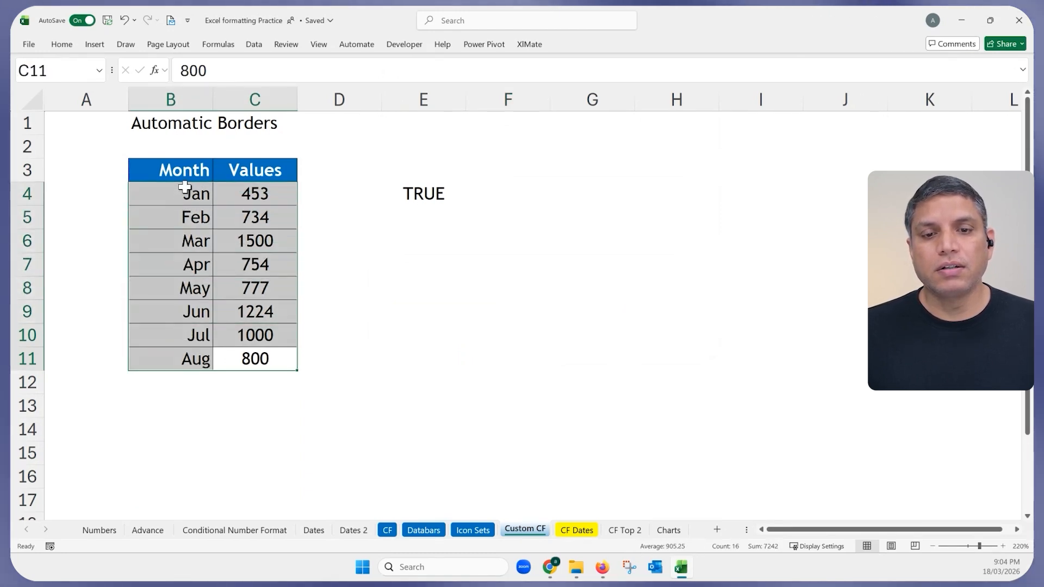
{"action": "left_click", "coordinate": [190, 358]}
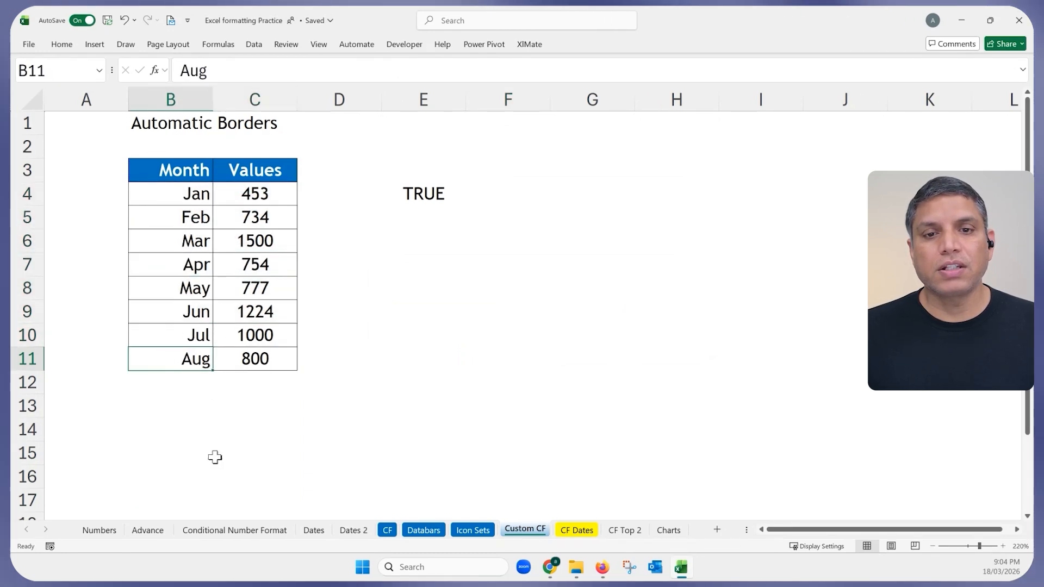
{"action": "left_click", "coordinate": [195, 391]}
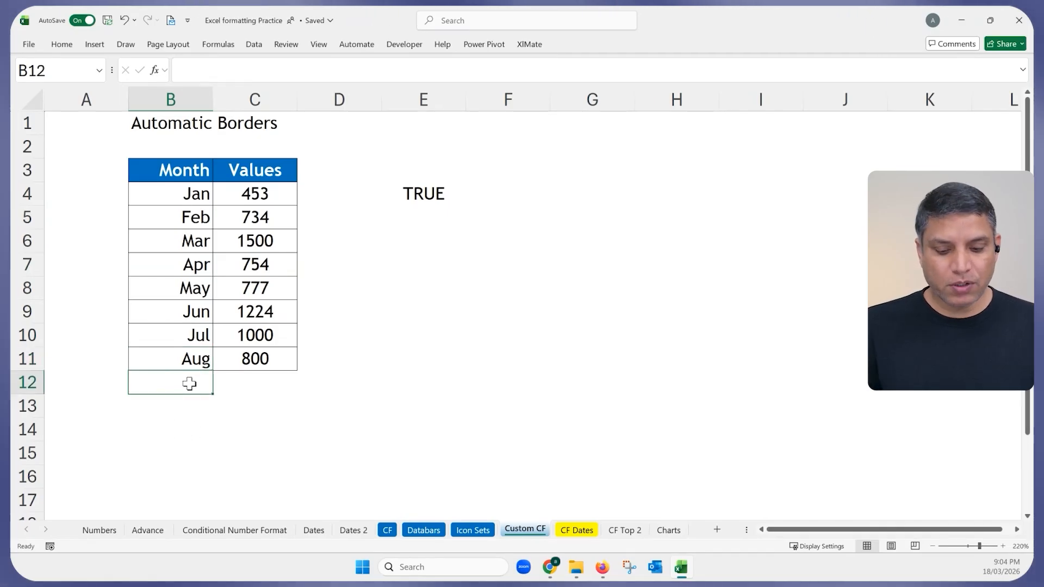
Enter Sep, Oct and Nov in B12:B14 and check that each new row gains borders.
{"action": "type", "text": "Sep"}
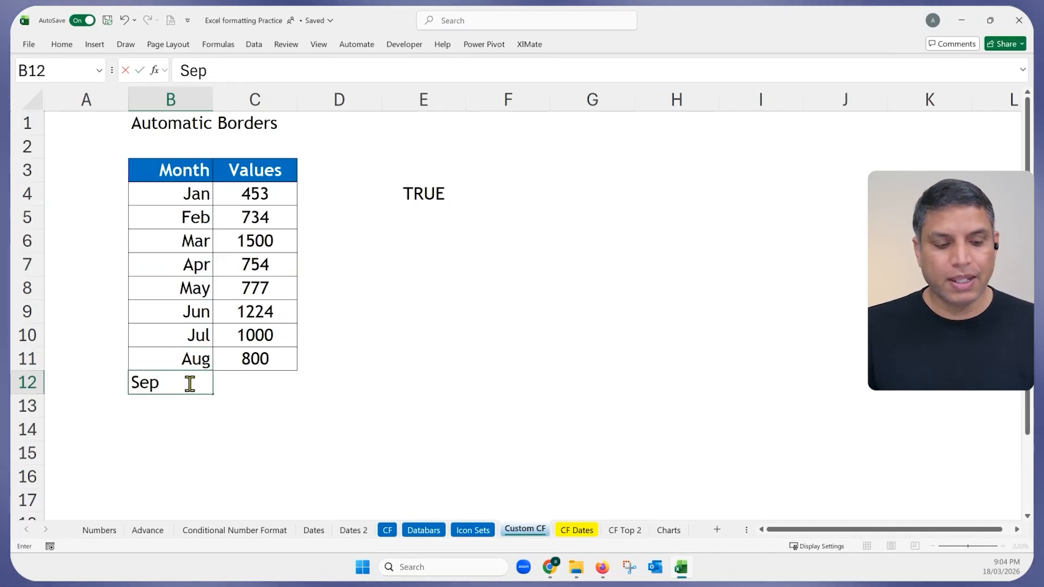
{"action": "key", "text": "Return"}
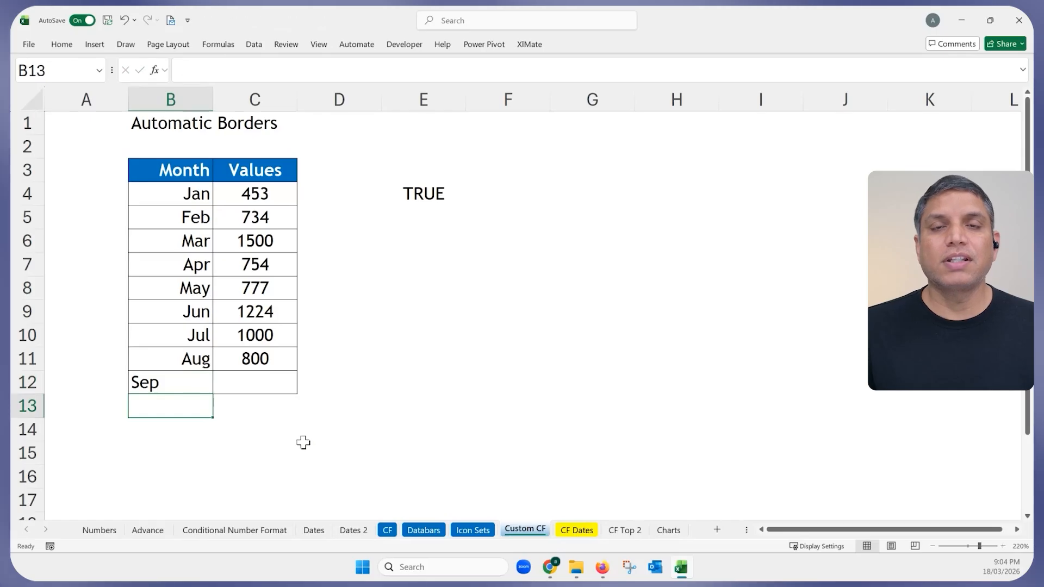
{"action": "left_click", "coordinate": [330, 455]}
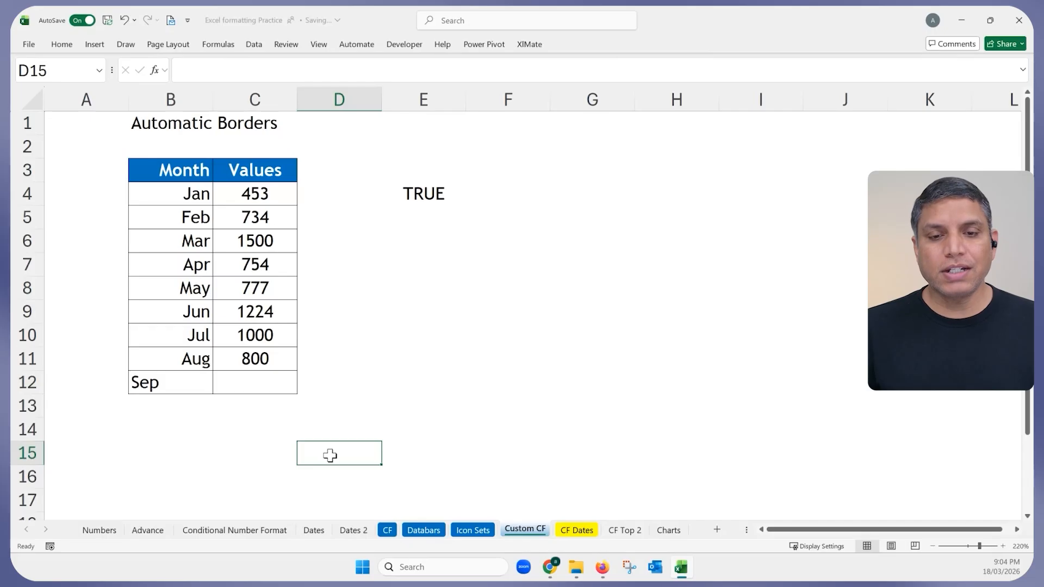
{"action": "left_click", "coordinate": [194, 402]}
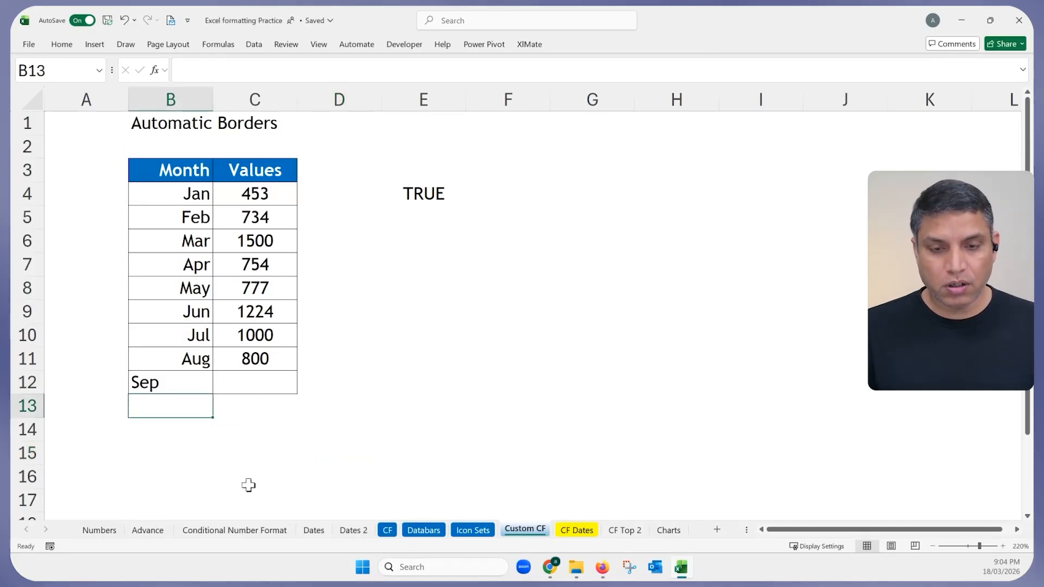
{"action": "type", "text": "Oct"}
{"action": "key", "text": "Return"}
{"action": "type", "text": "No"}
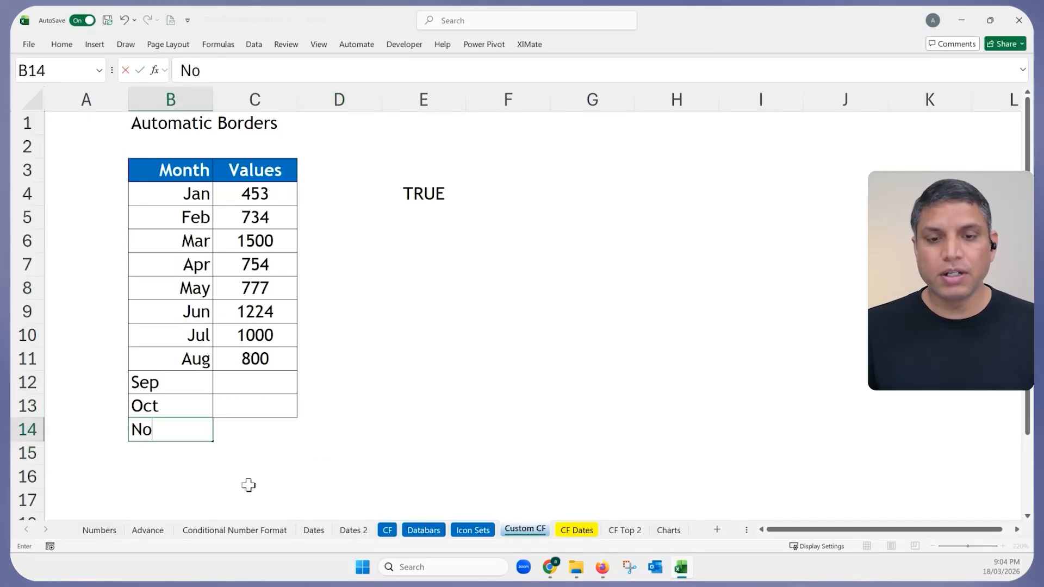
{"action": "type", "text": "v"}
{"action": "key", "text": "Return"}
{"action": "left_click", "coordinate": [342, 451]}
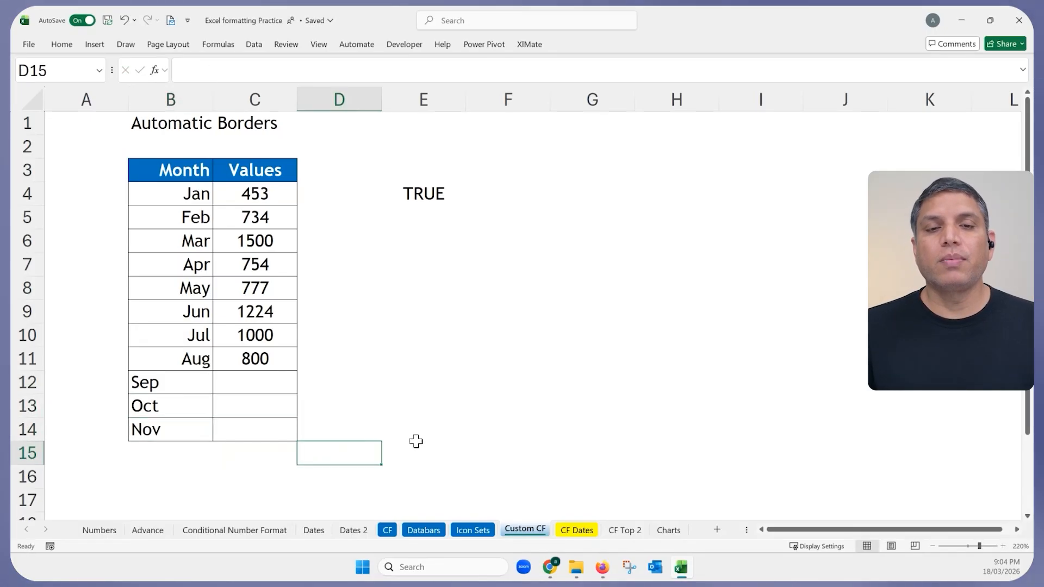
{"action": "left_click", "coordinate": [455, 435]}
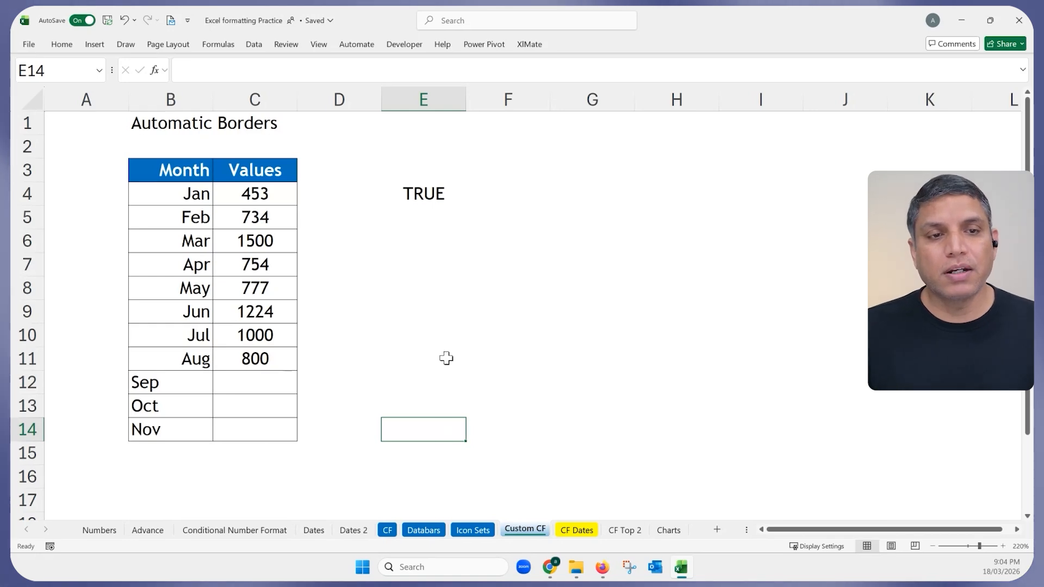
Try adding a $ before B4 in E4's formula, then discard that change.
{"action": "left_click", "coordinate": [425, 192]}
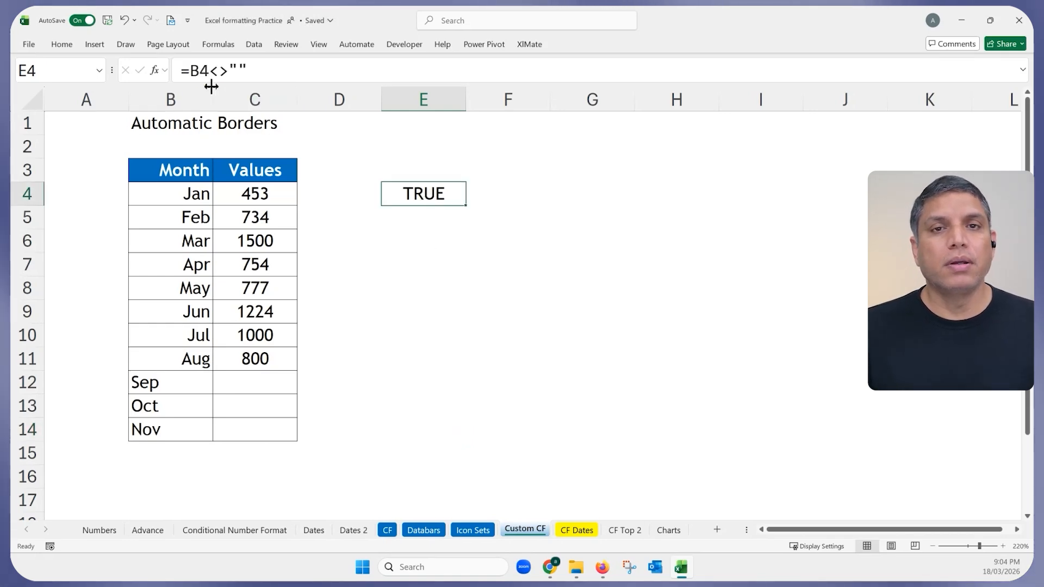
{"action": "left_click", "coordinate": [193, 70]}
{"action": "left_click_drag", "start_coordinate": [208, 71], "coordinate": [227, 73]}
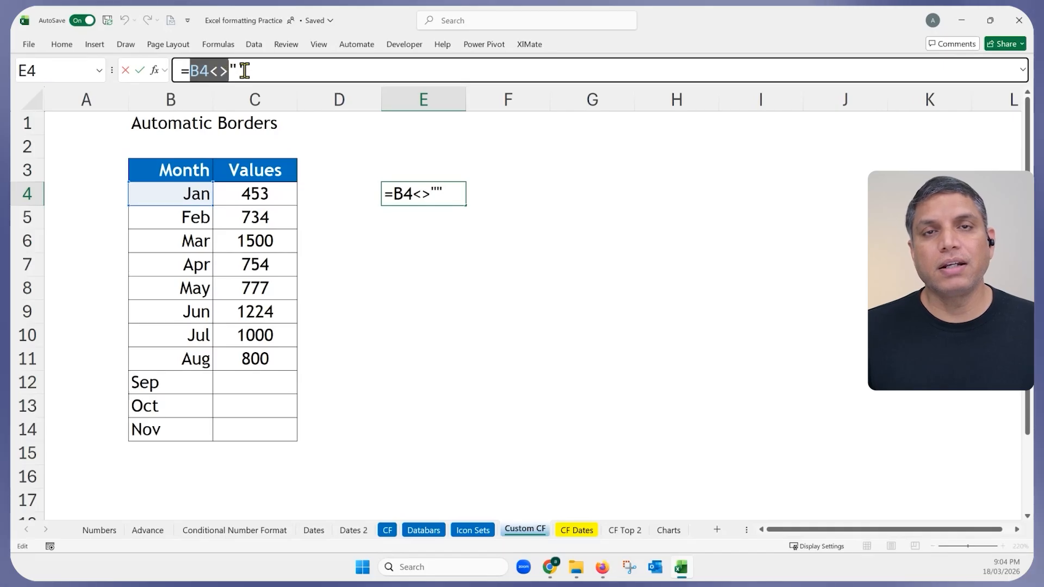
{"action": "left_click", "coordinate": [245, 70]}
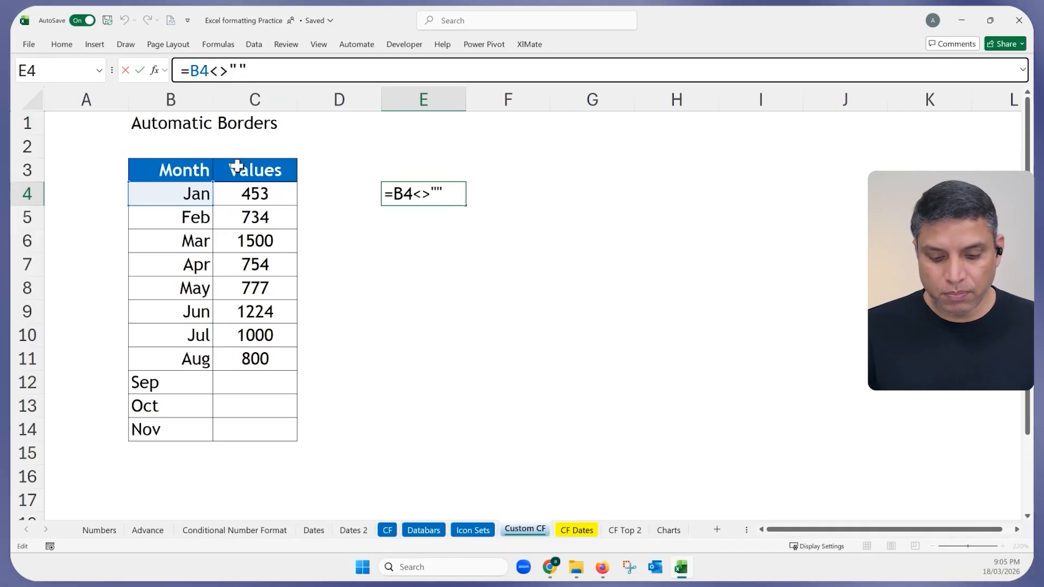
{"action": "type", "text": "$"}
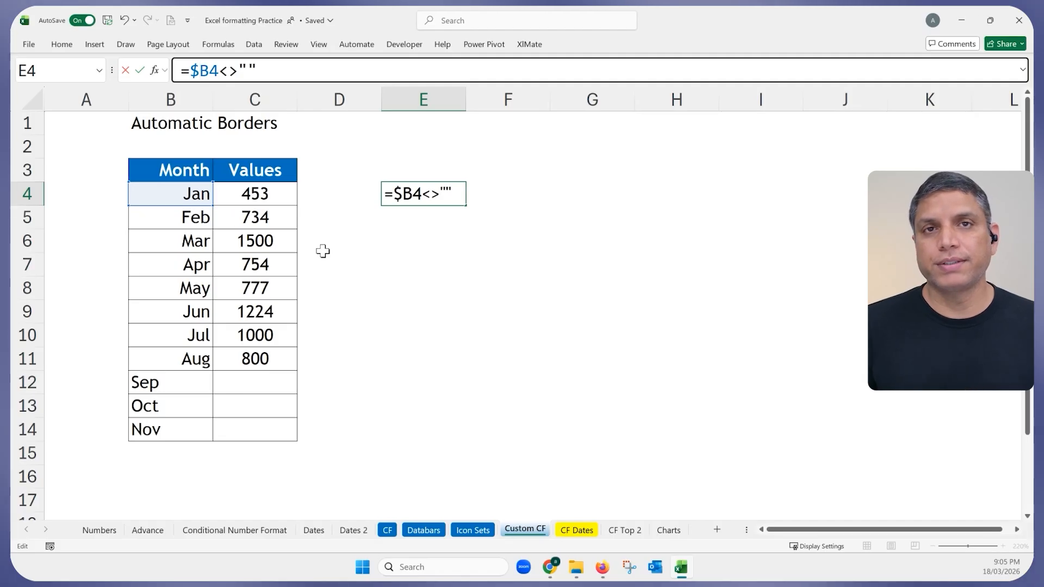
{"action": "key", "text": "Escape"}
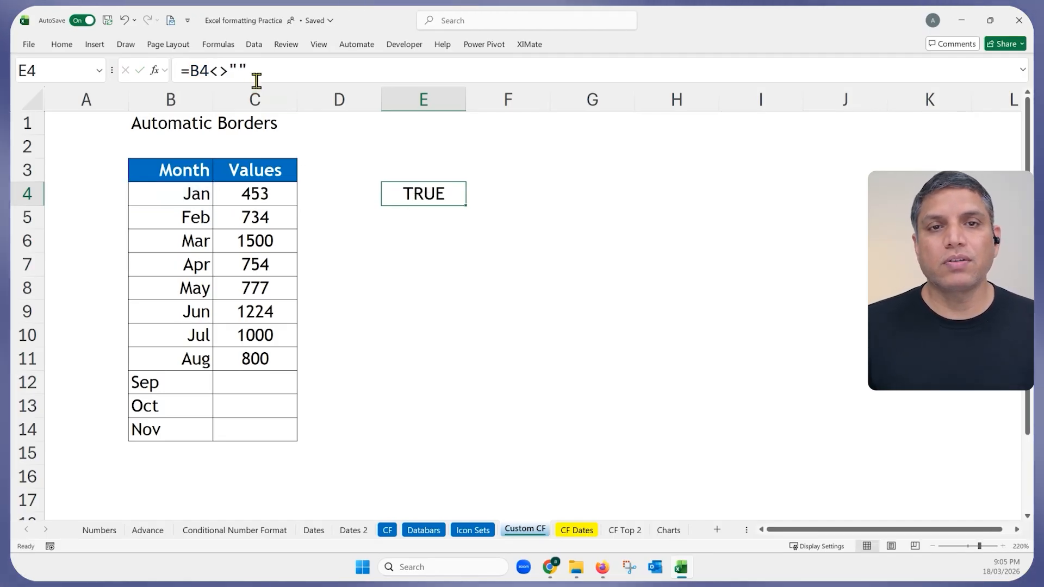
Inspect and confirm E4's =B4<>"" test so it returns TRUE for the Jan row.
{"action": "double_click", "coordinate": [425, 196]}
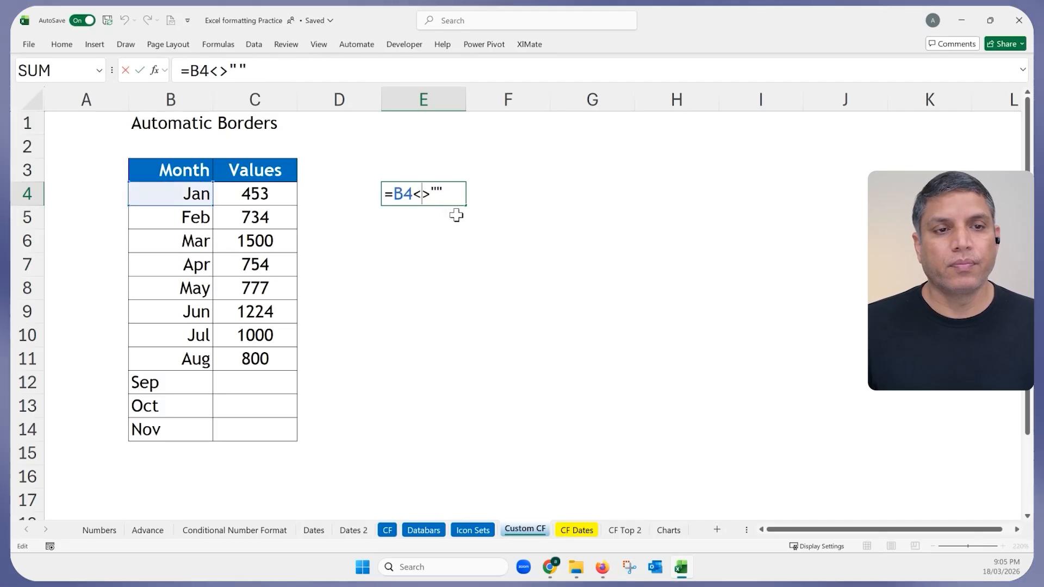
{"action": "key", "text": "ctrl+Return"}
{"action": "scroll", "coordinate": [468, 233], "scroll_direction": "up", "scroll_amount": 6, "text": "ctrl"}
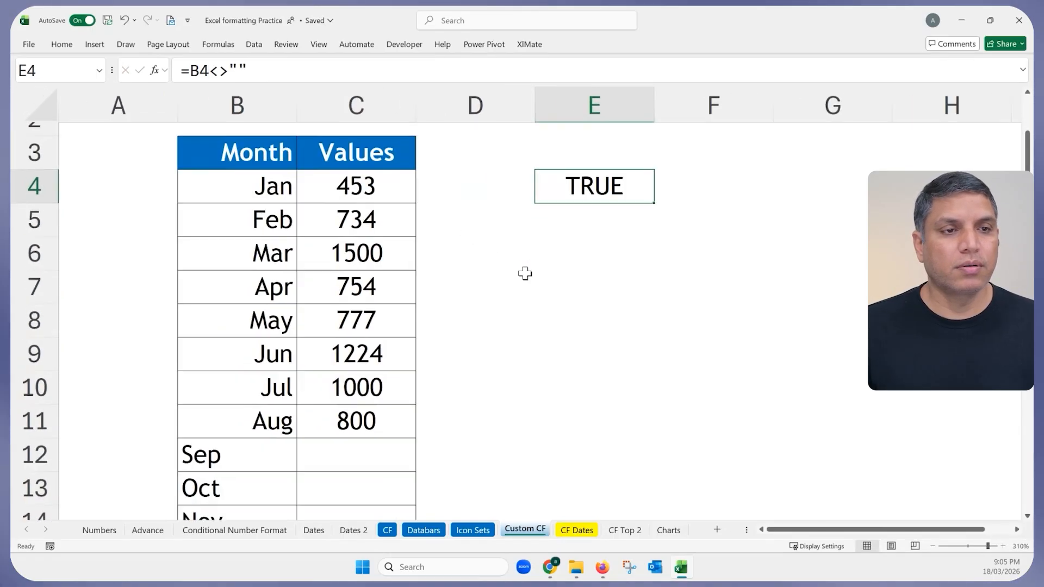
{"action": "double_click", "coordinate": [608, 185]}
{"action": "scroll", "coordinate": [598, 247], "scroll_direction": "up", "scroll_amount": 2}
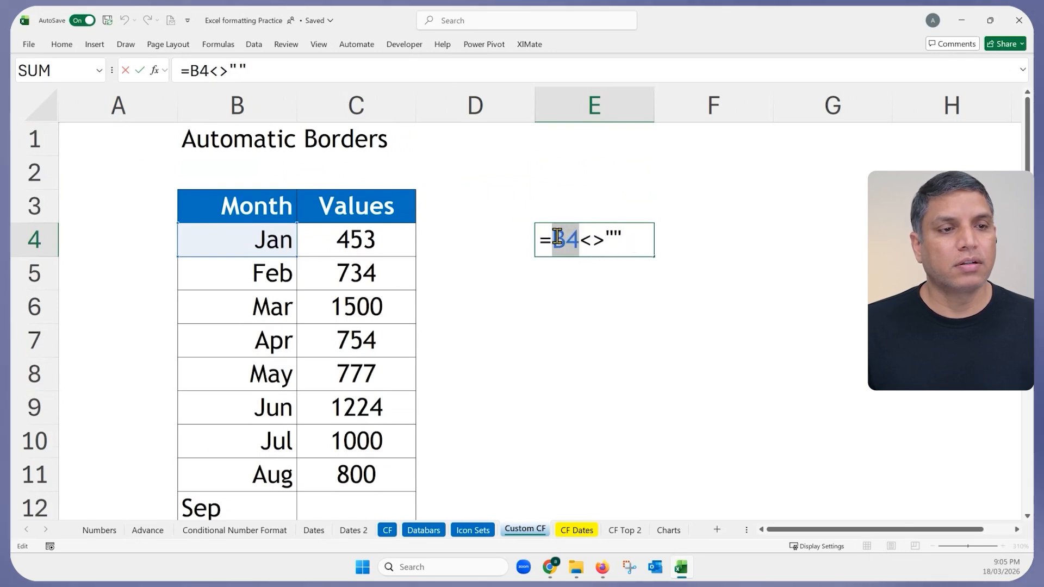
{"action": "left_click_drag", "start_coordinate": [602, 242], "coordinate": [589, 241]}
{"action": "left_click", "coordinate": [624, 239]}
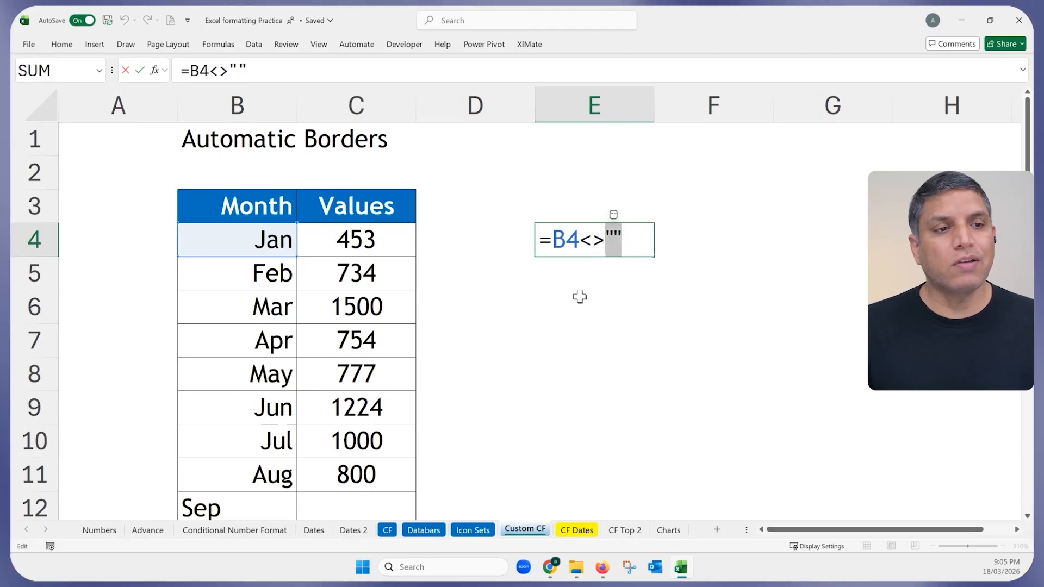
{"action": "key", "text": "ctrl+Return"}
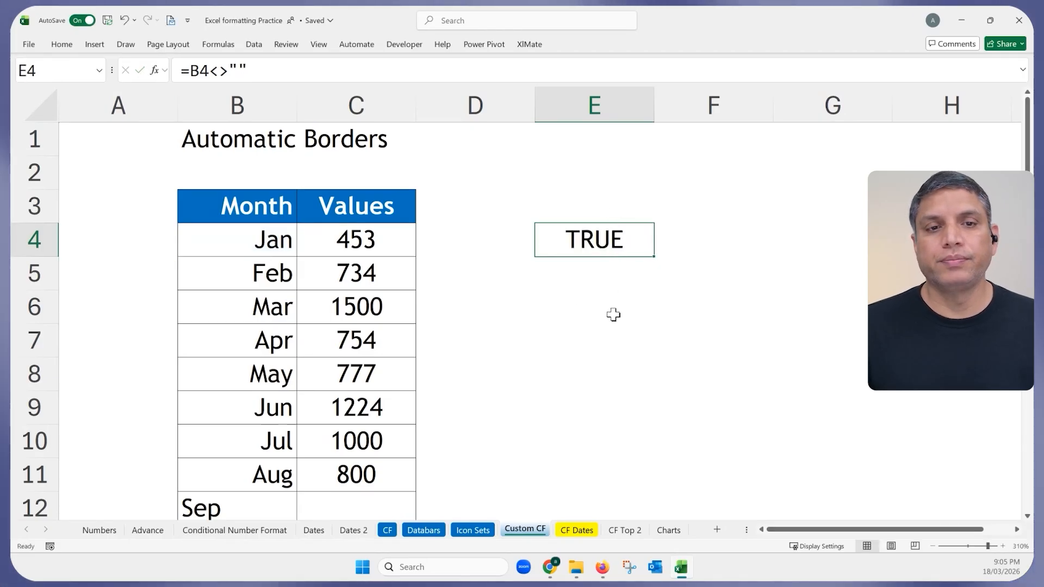
{"action": "double_click", "coordinate": [577, 246]}
Delete Jan from B4 to see row 4 lose its borders, then undo to restore it.
{"action": "left_click", "coordinate": [256, 238]}
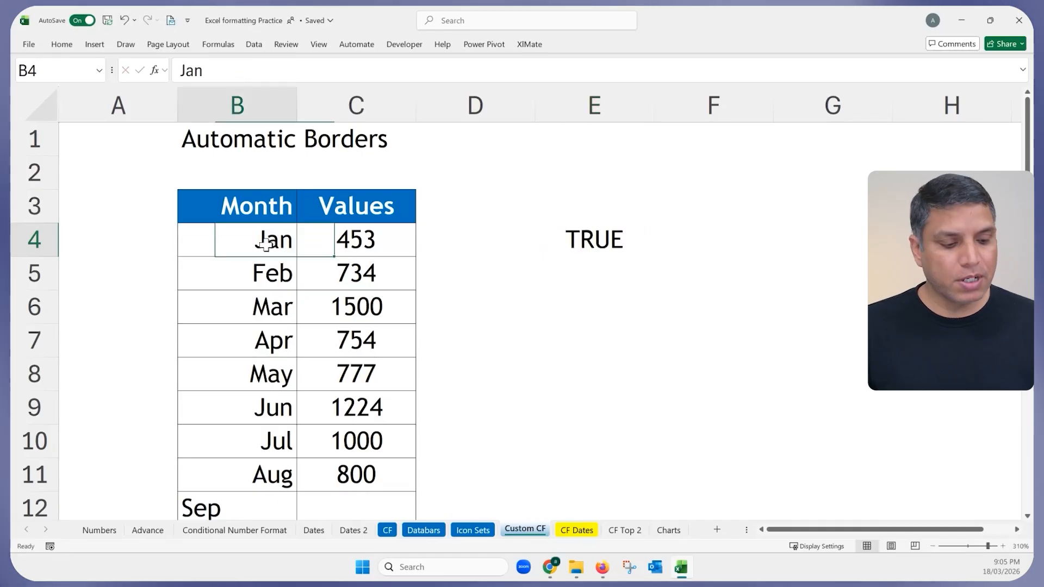
{"action": "key", "text": "Delete"}
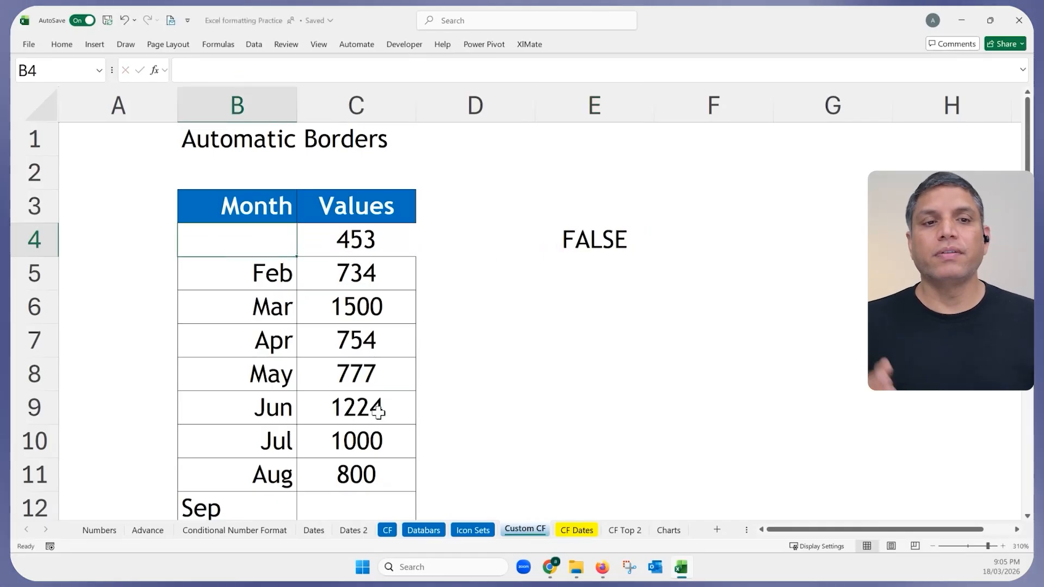
{"action": "left_click", "coordinate": [506, 361]}
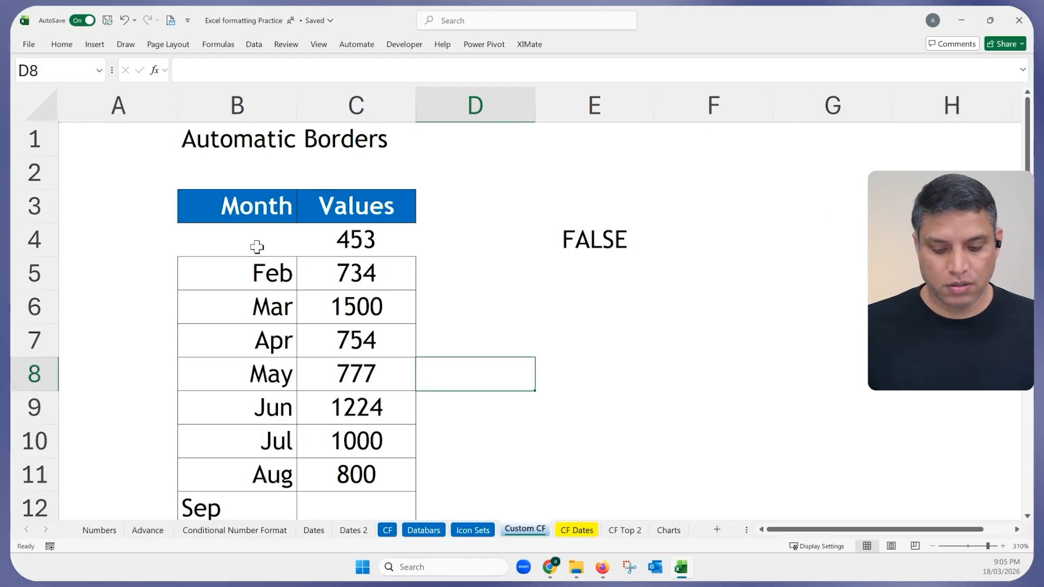
{"action": "key", "text": "ctrl+z"}
Select test cell E4 to clear its formula from the sheet.
{"action": "left_click", "coordinate": [484, 325]}
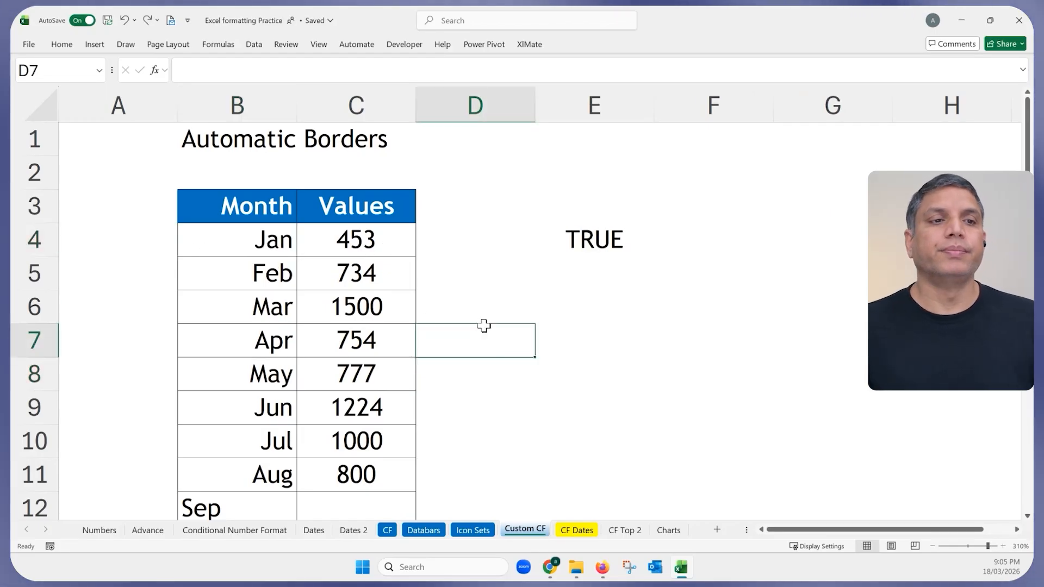
{"action": "left_click", "coordinate": [559, 252]}
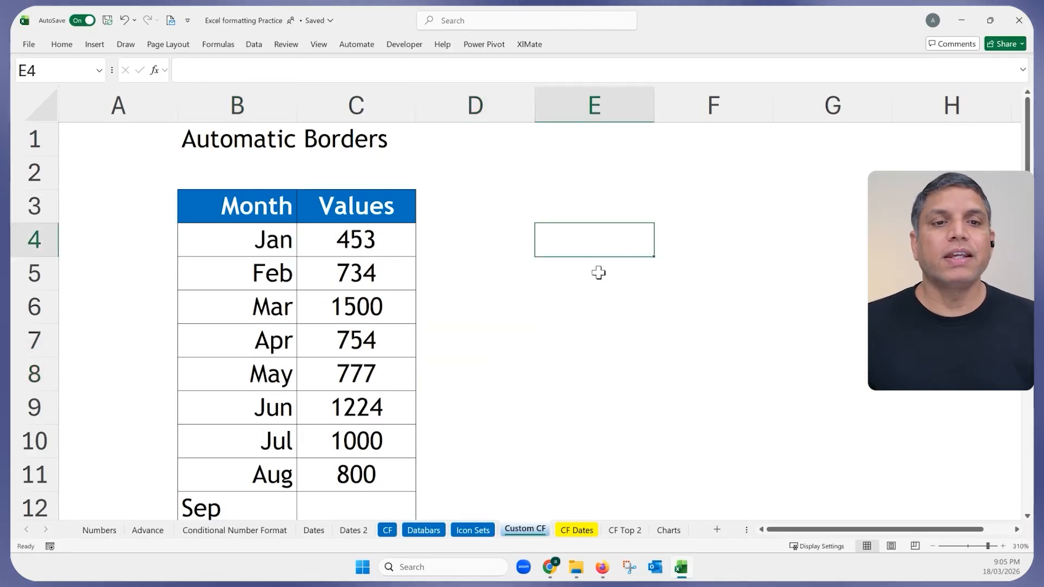
{"action": "scroll", "coordinate": [569, 275], "scroll_direction": "down", "scroll_amount": 2}
{"action": "scroll", "coordinate": [569, 278], "scroll_direction": "down", "scroll_amount": 3}
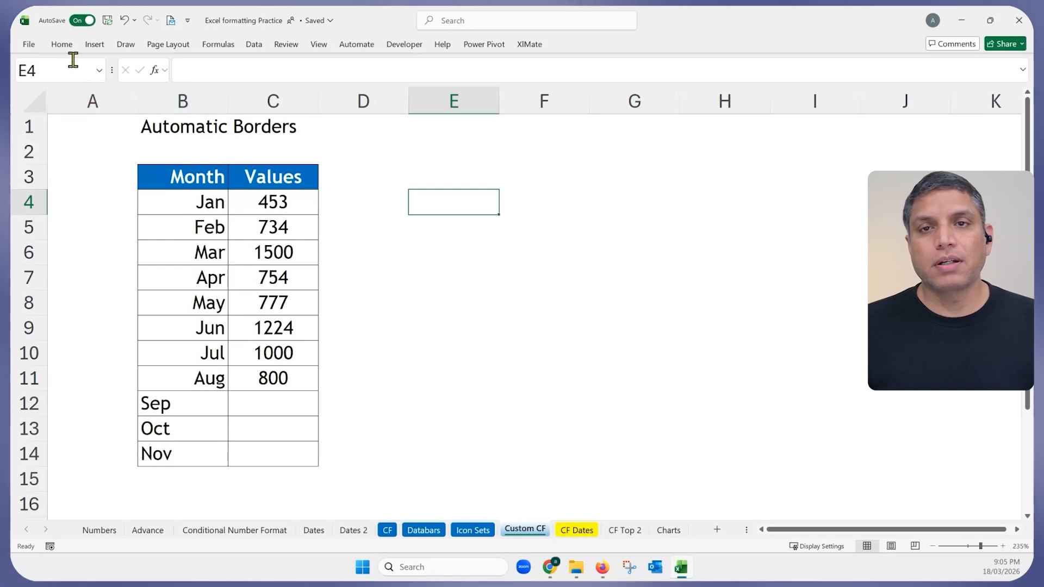
{"action": "left_click", "coordinate": [63, 47]}
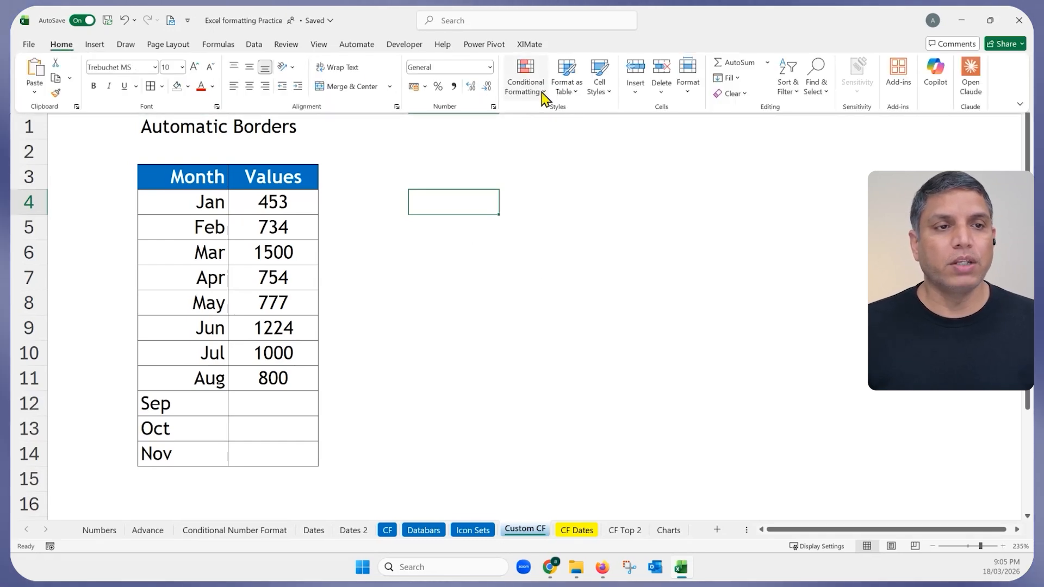
{"action": "left_click", "coordinate": [542, 92]}
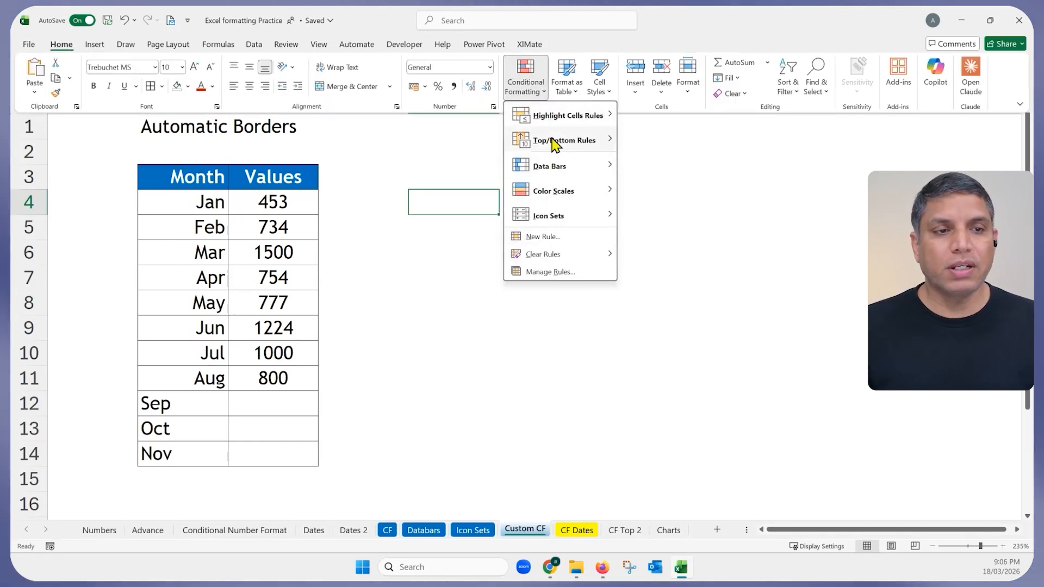
{"action": "left_click", "coordinate": [552, 239]}
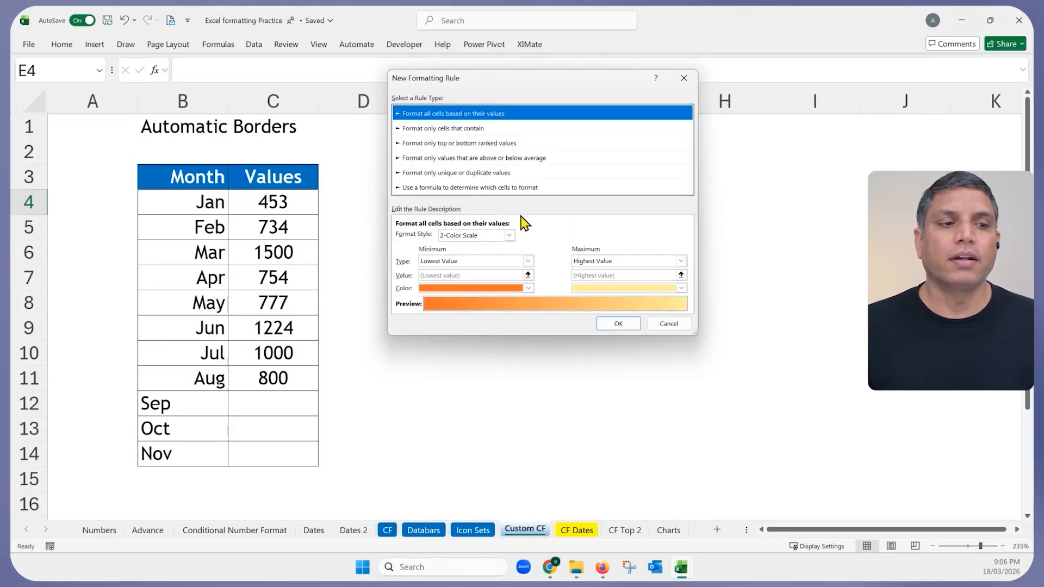
{"action": "left_click", "coordinate": [669, 325]}
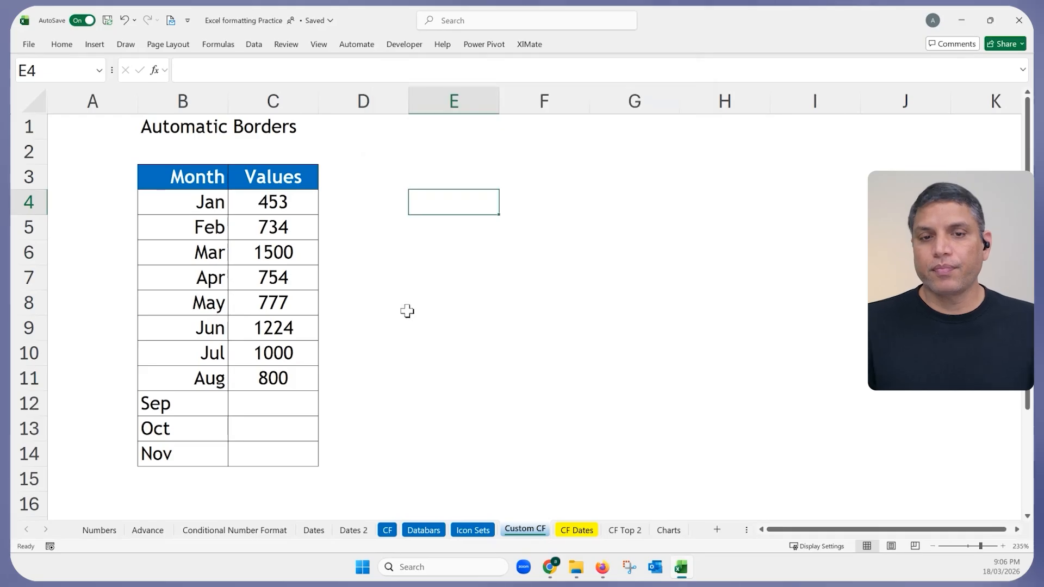
{"action": "left_click", "coordinate": [395, 310]}
{"action": "left_click_drag", "start_coordinate": [167, 406], "coordinate": [187, 454]}
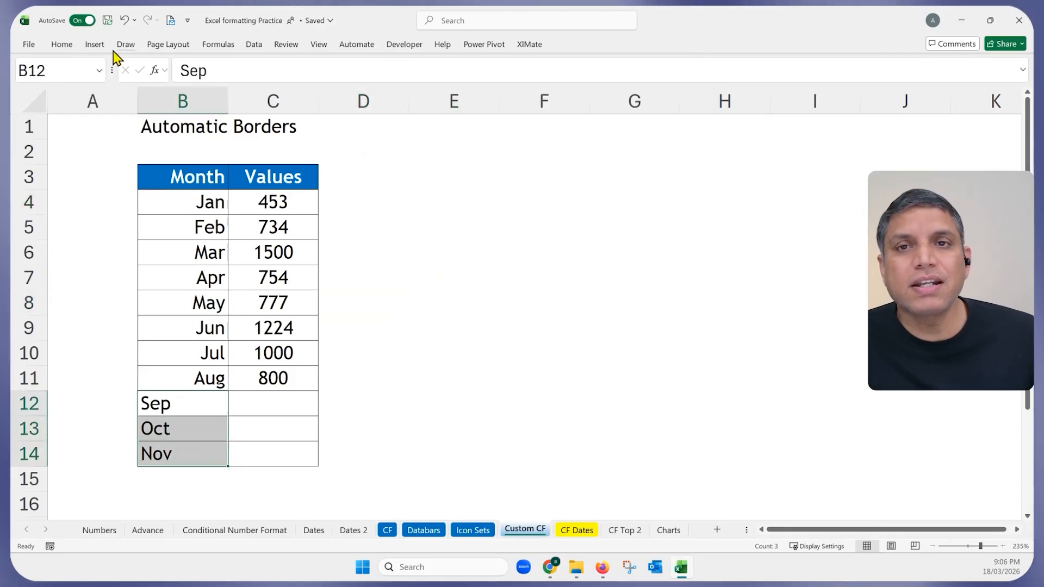
Right-align the Sep, Oct and Nov labels in B12:B14, after briefly trying centre alignment.
{"action": "left_click", "coordinate": [62, 45]}
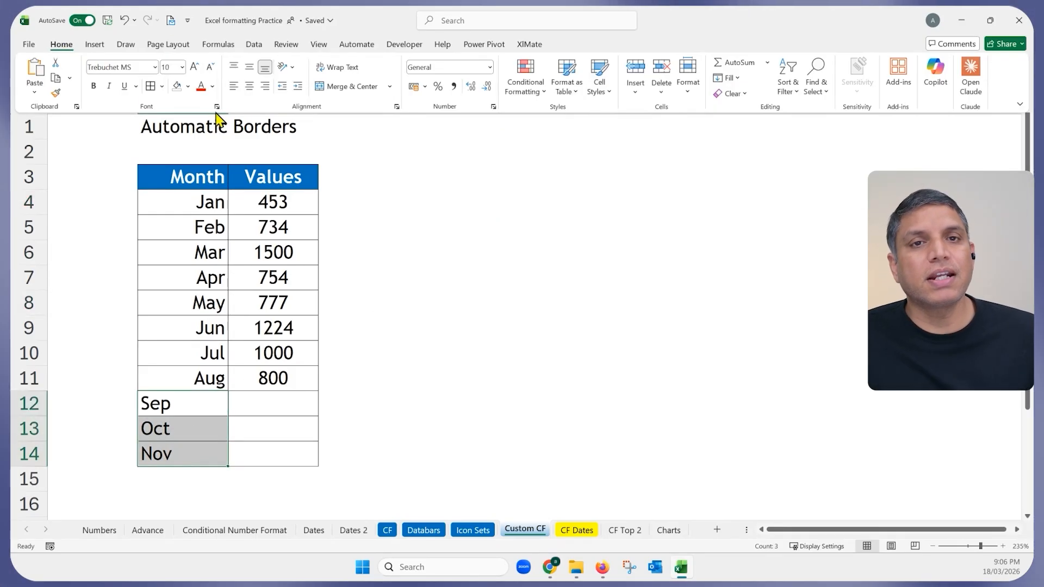
{"action": "left_click", "coordinate": [249, 86]}
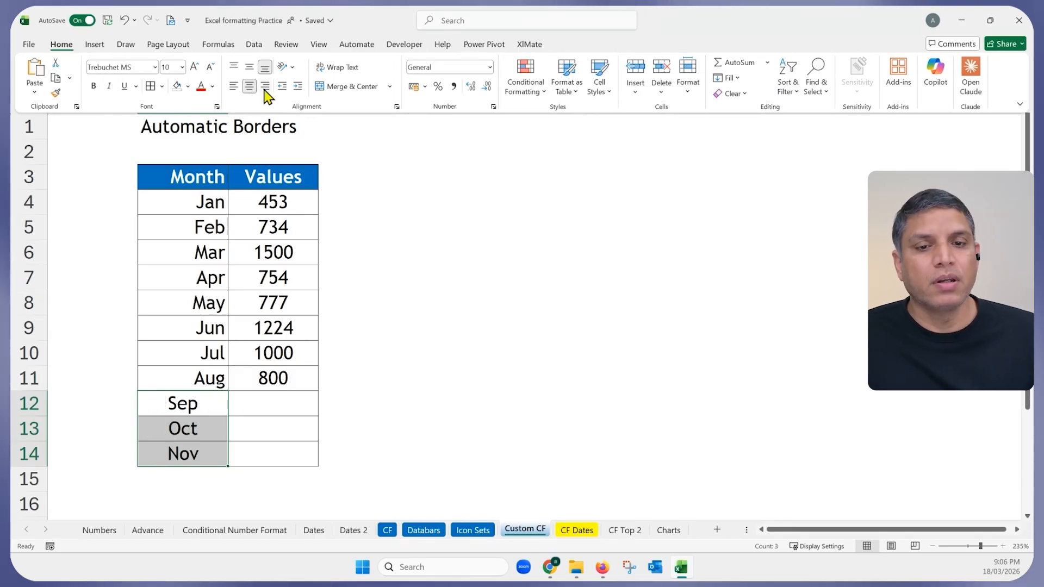
{"action": "left_click", "coordinate": [265, 87]}
{"action": "left_click", "coordinate": [273, 411]}
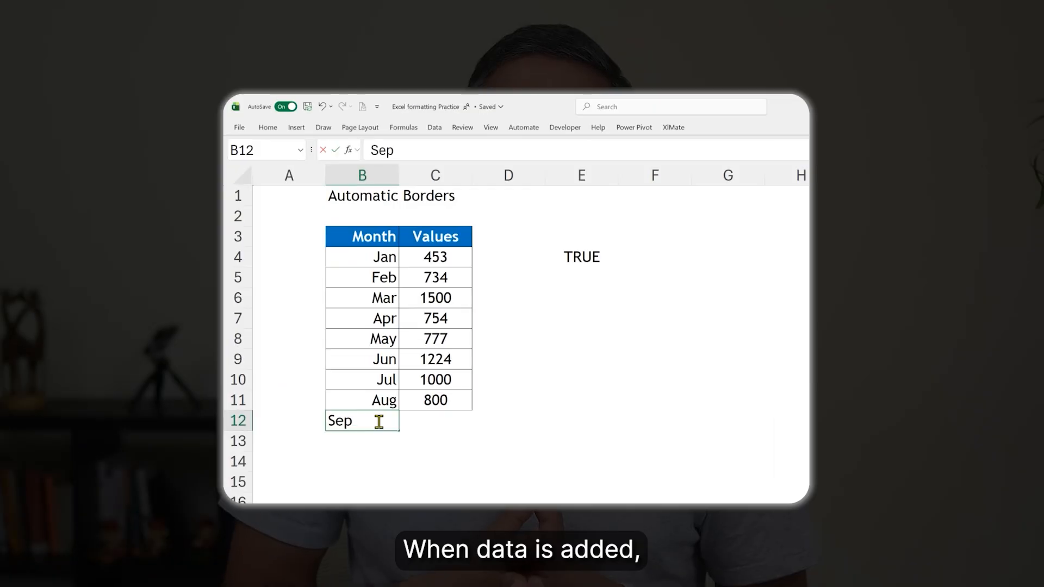
{"action": "left_click", "coordinate": [503, 482]}
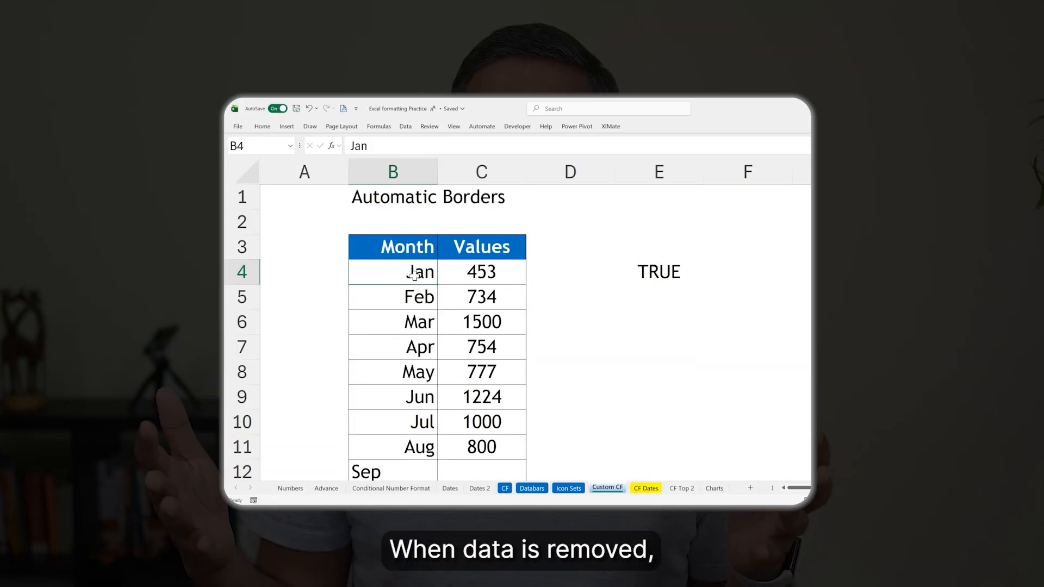
{"action": "key", "text": "Delete"}
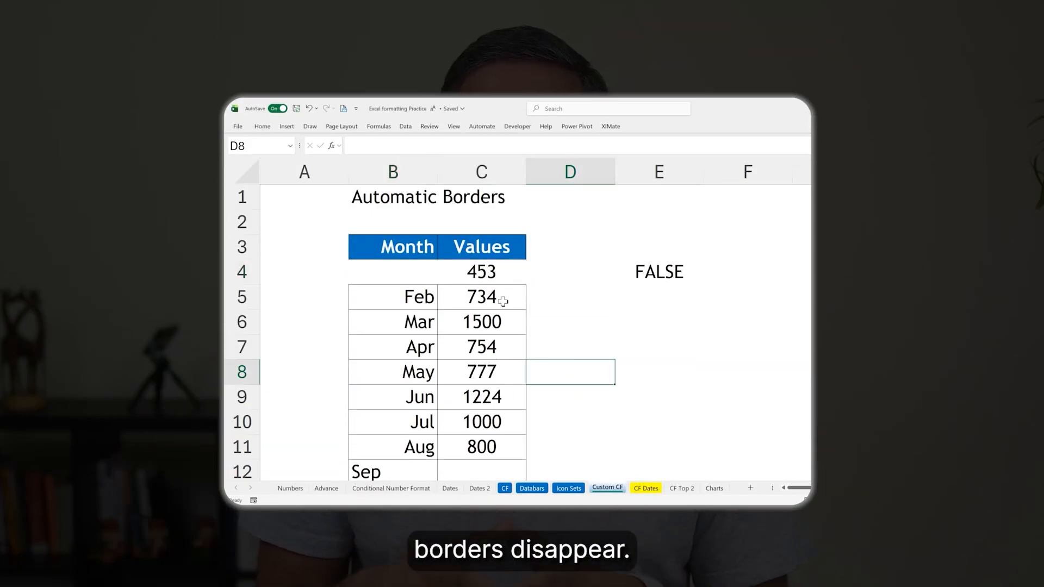